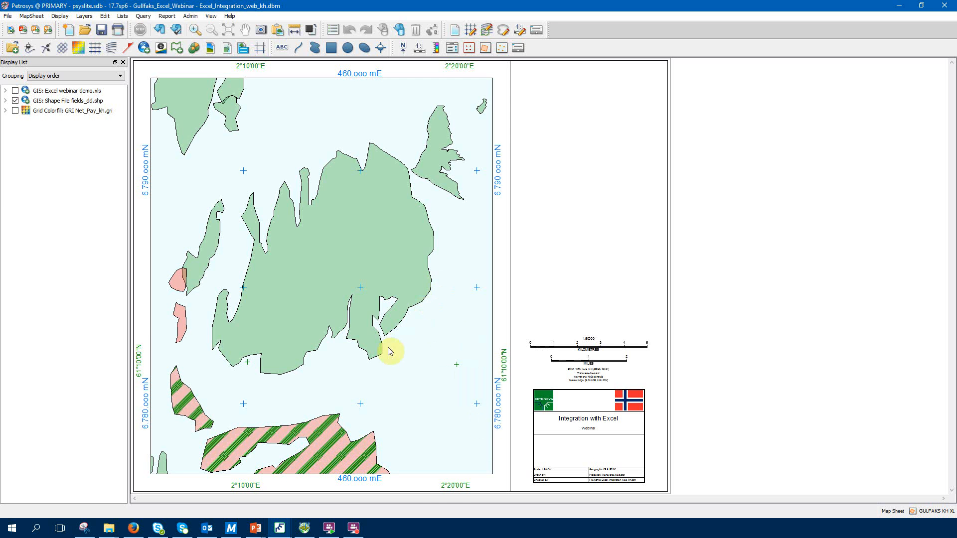
left_click(377, 359)
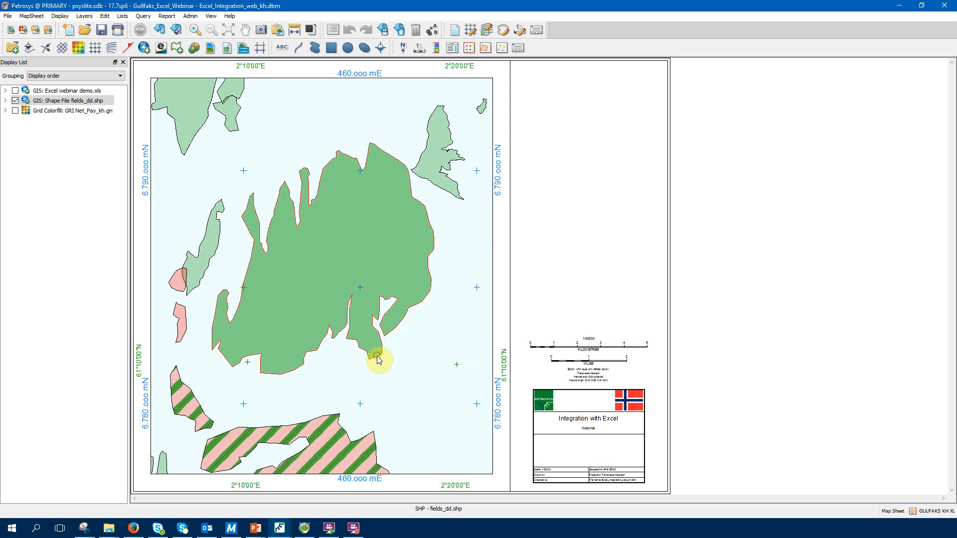
left_click(399, 390)
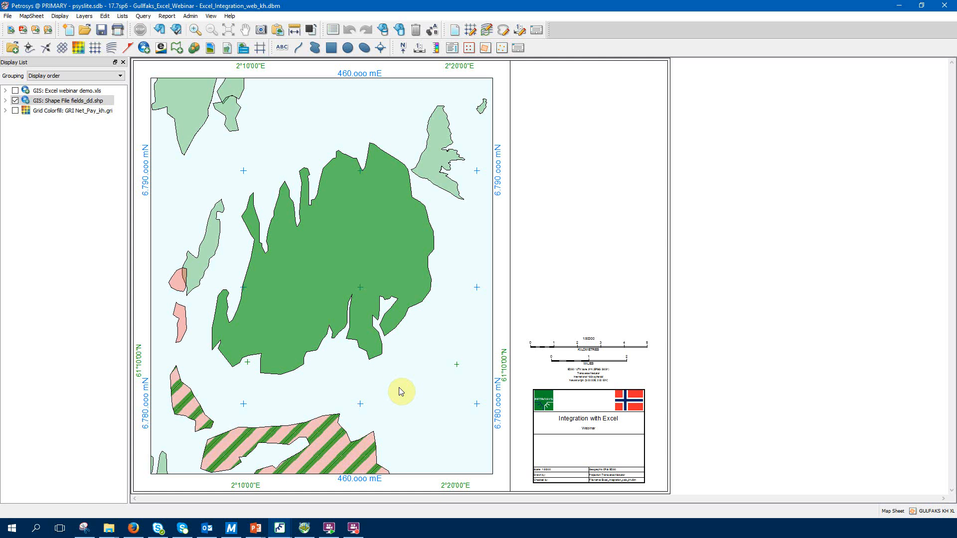
- Examine the data source types offered for a new GIS display, including Excel, and close the settings without adding a layer
left_click(61, 16)
left_click(73, 147)
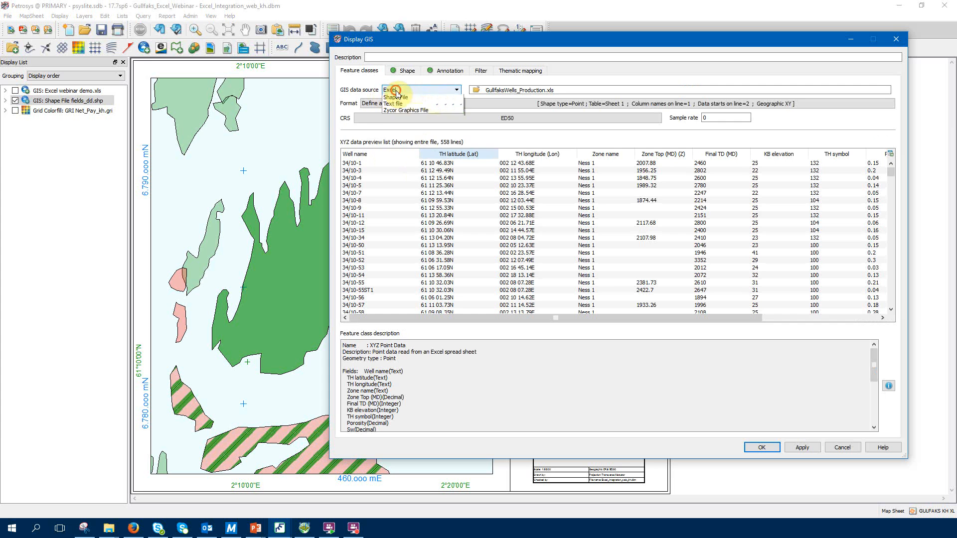
left_click(398, 92)
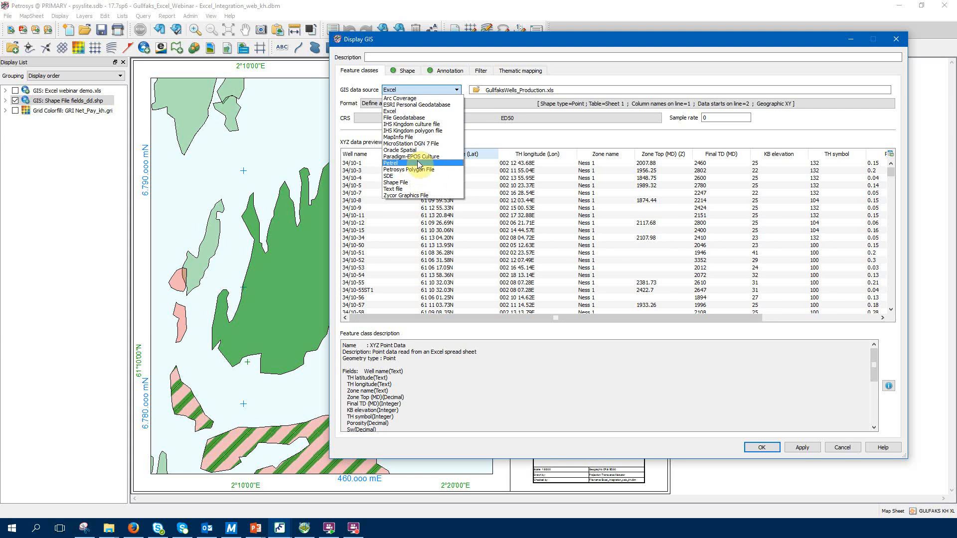
left_click(411, 111)
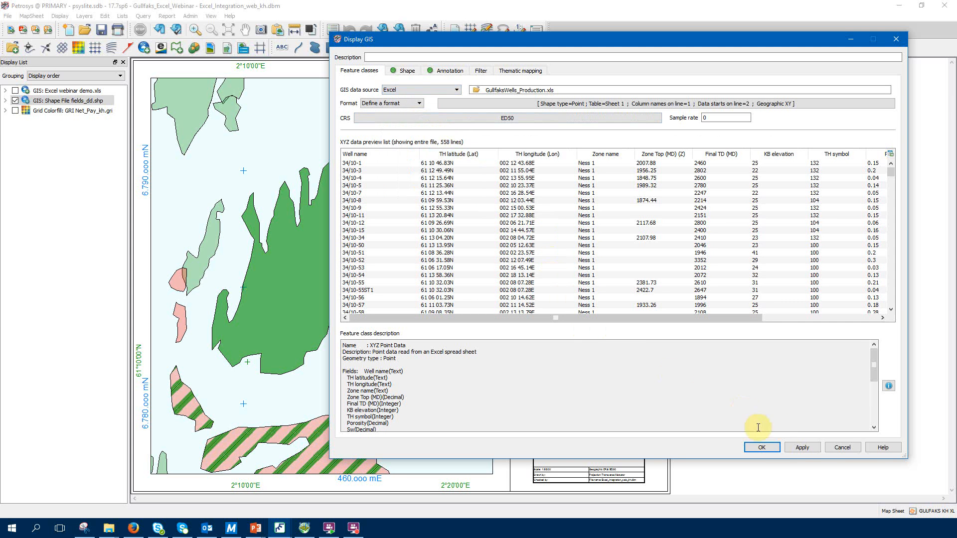
left_click(839, 451)
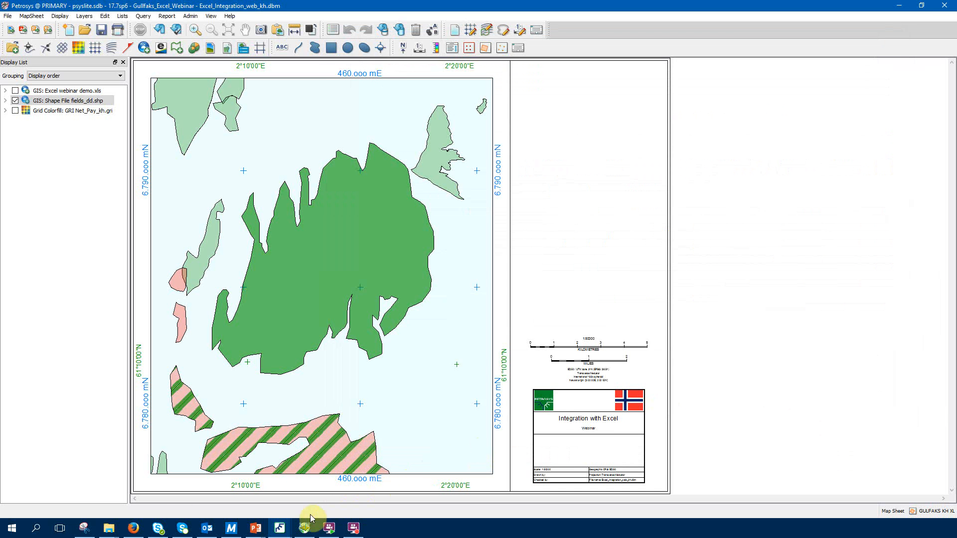
- Add GullfaksWells_Production.xls from the Gullfaks_Excel_Webinar folder in the file manager to the map as a GIS layer
mouse_move(118, 532)
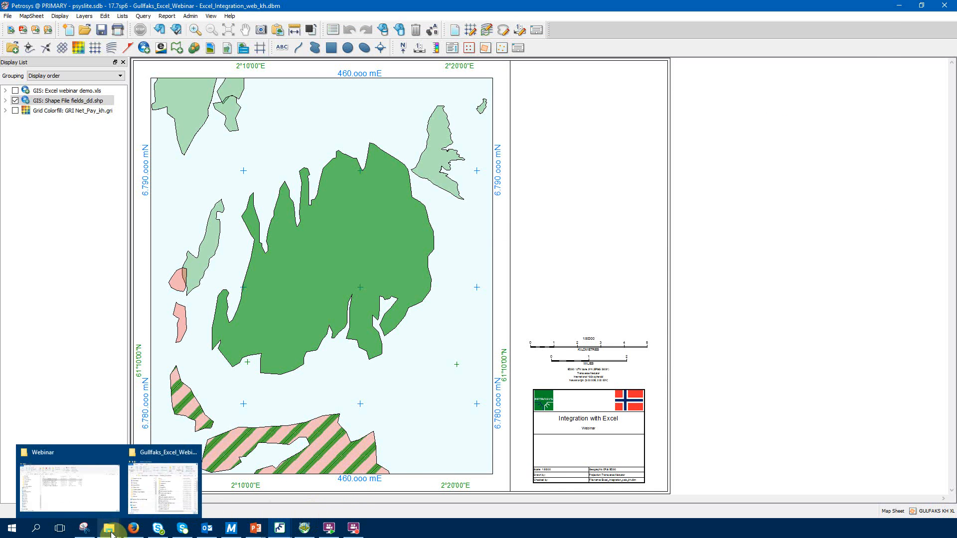
left_click(141, 512)
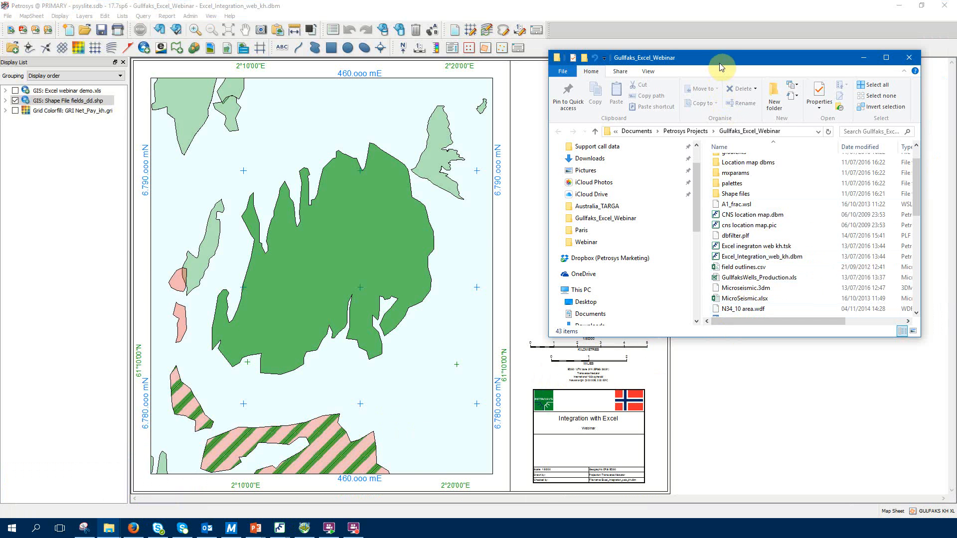
left_click(781, 278)
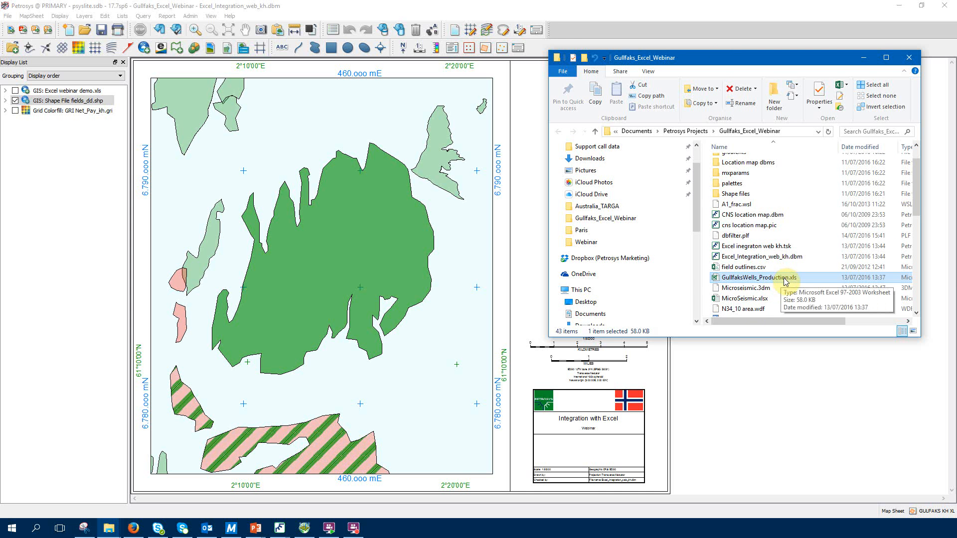
left_click_drag(785, 282, 367, 257)
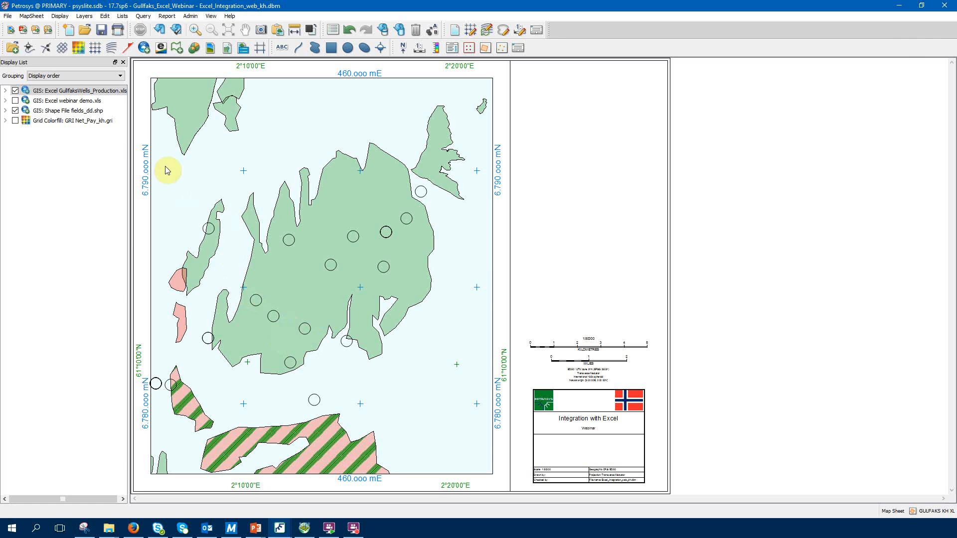
- Open the GIS display settings of the GullfaksWells_Production.xls layer and look through its data preview
double_click(112, 92)
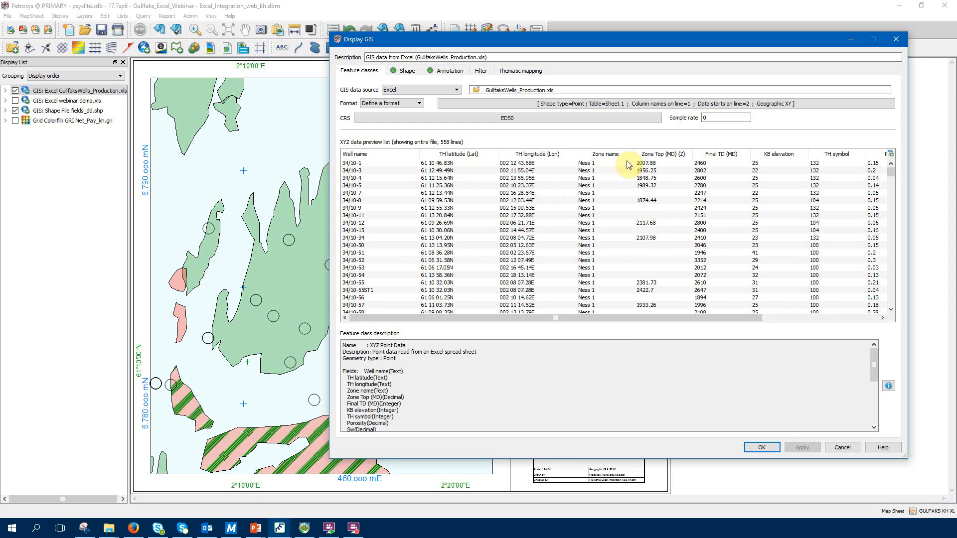
left_click(529, 318)
left_click_drag(528, 319, 433, 231)
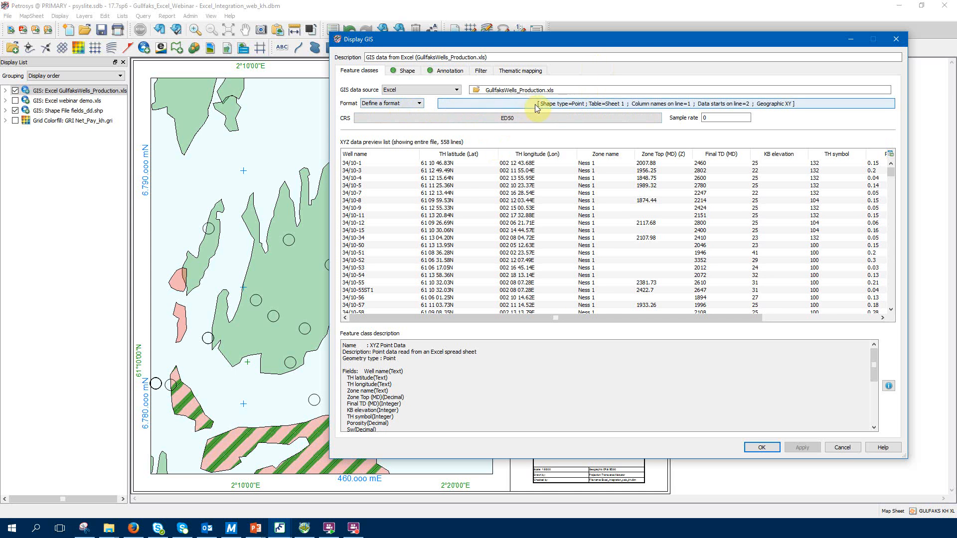
- Examine the Excel file's format definition, including the shape types and the TH latitude and TH longitude column types, and leave without saving
left_click(565, 105)
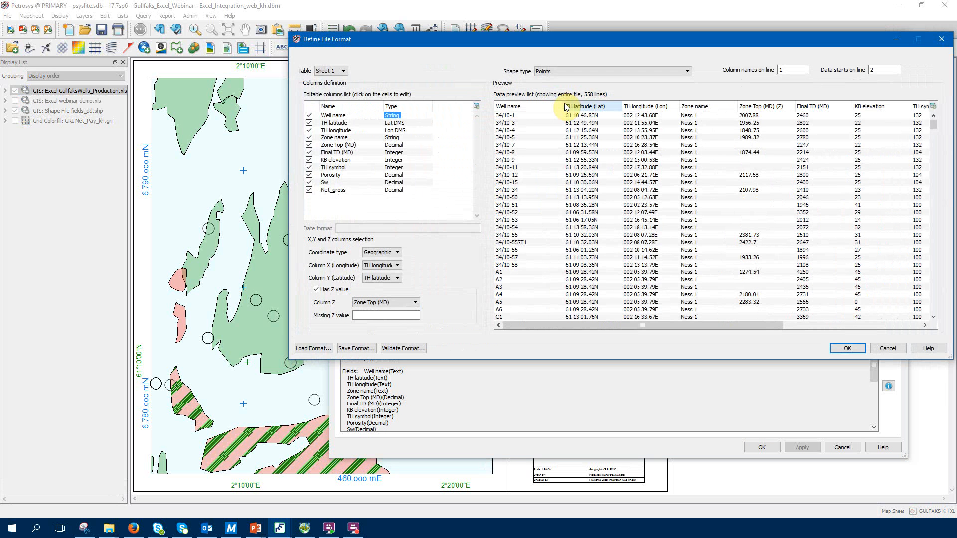
left_click(571, 74)
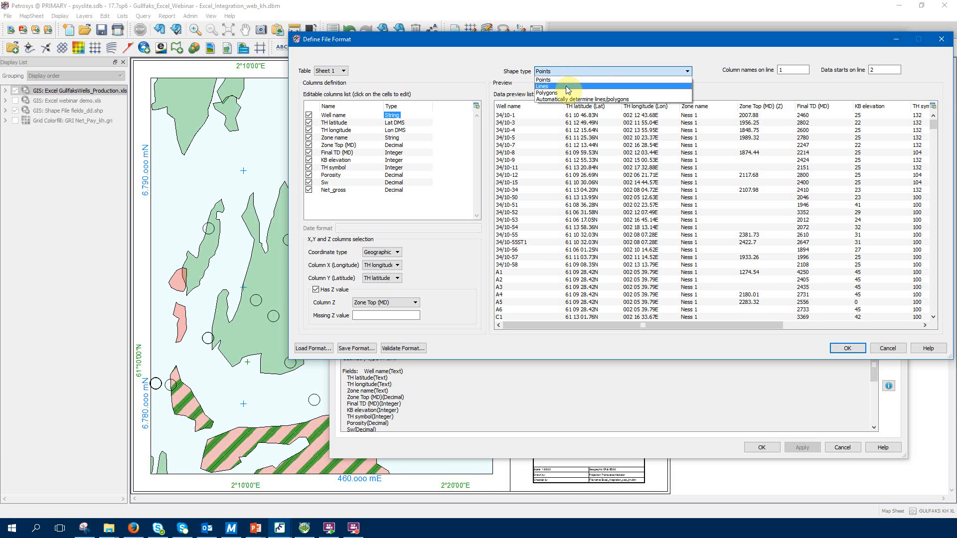
left_click(437, 244)
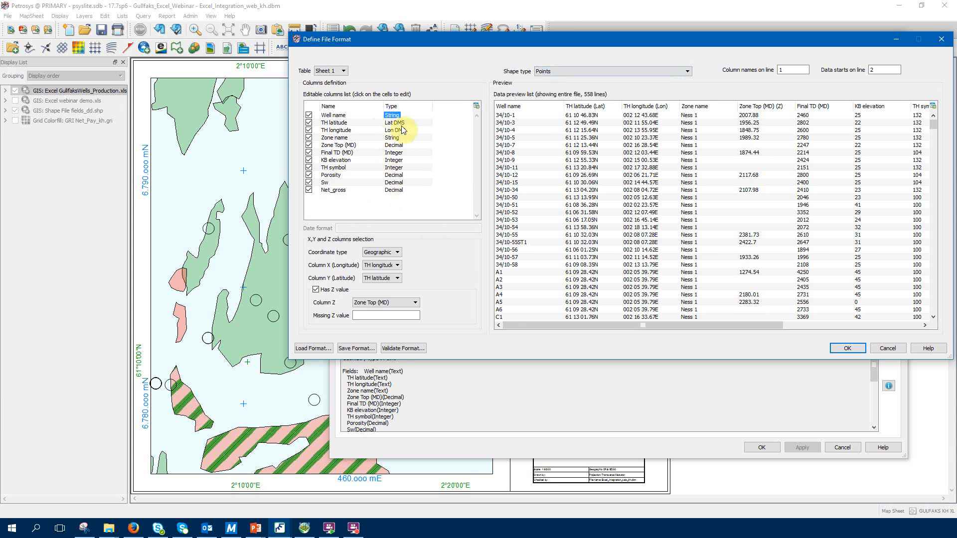
left_click(402, 123)
left_click(402, 129)
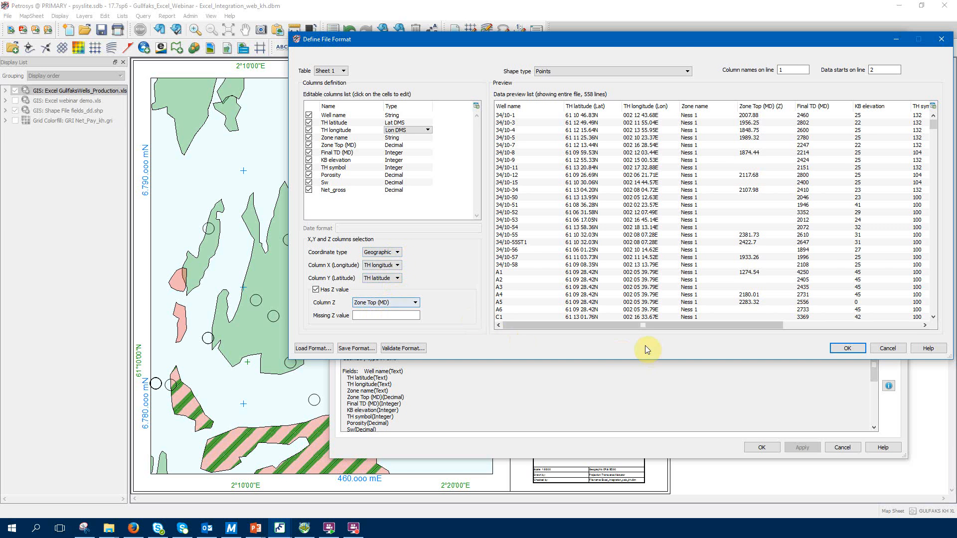
mouse_move(585, 329)
left_mouse_down()
mouse_move(737, 329)
mouse_move(576, 330)
left_mouse_up()
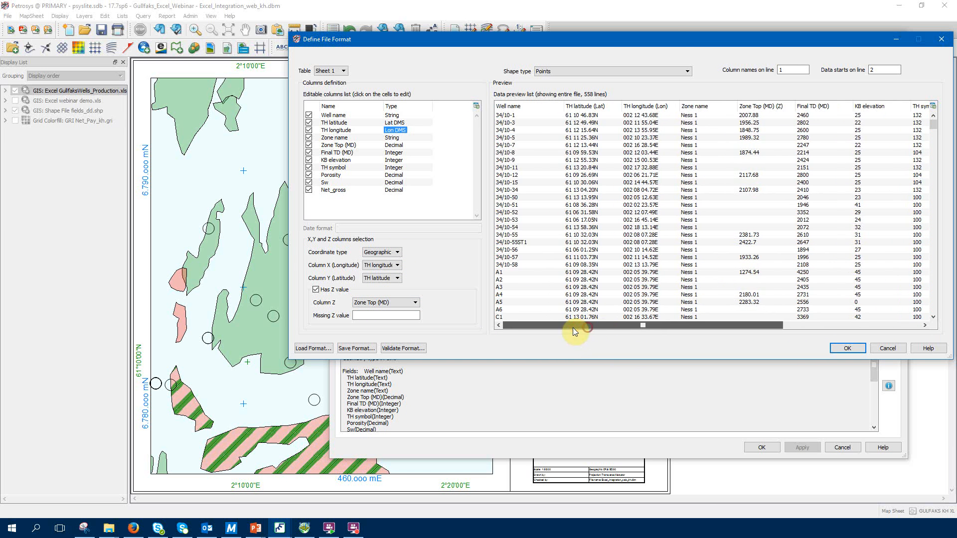
left_click(879, 347)
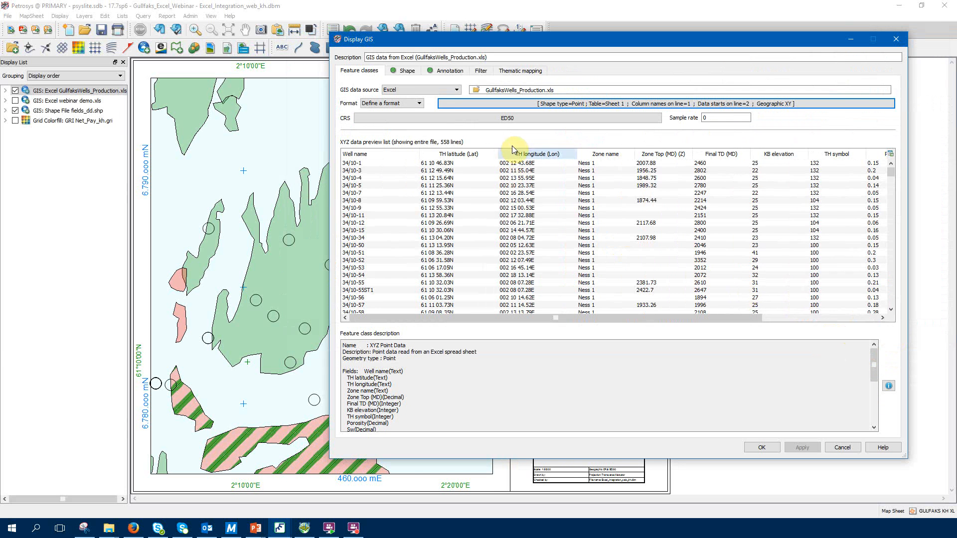
- Examine the geographic coordinate reference systems available for the Excel well data and cancel the selection
left_click(512, 120)
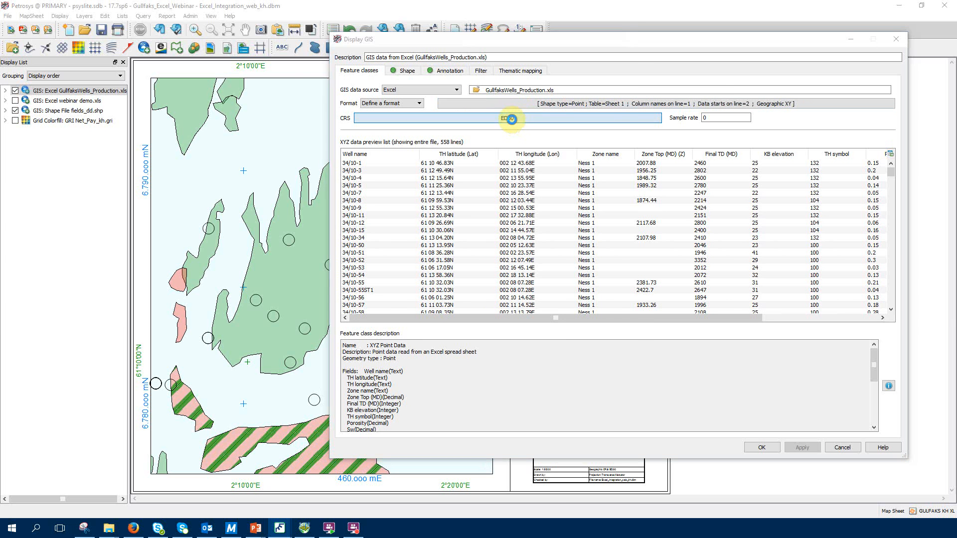
scroll(426, 239, "down", 1)
scroll(426, 239, "down", 8)
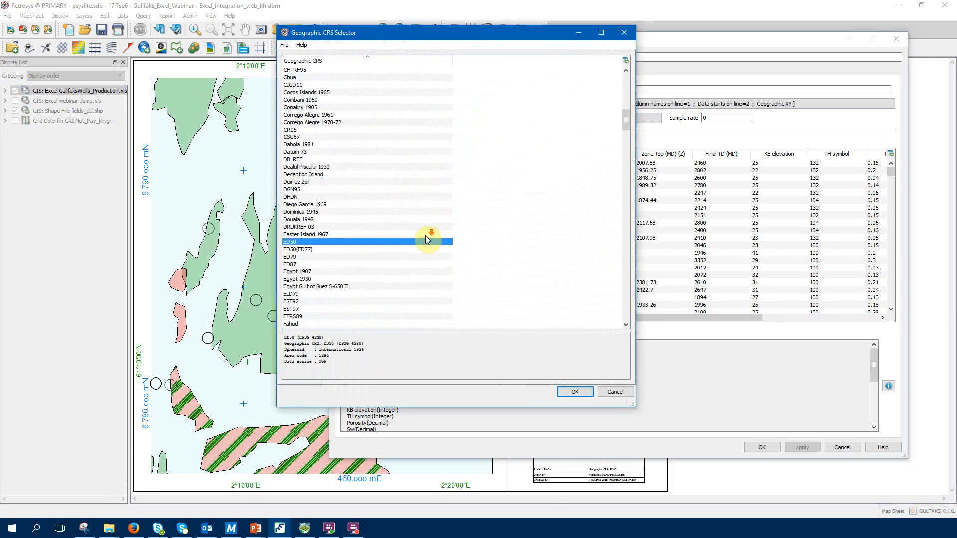
scroll(430, 241, "down", 3)
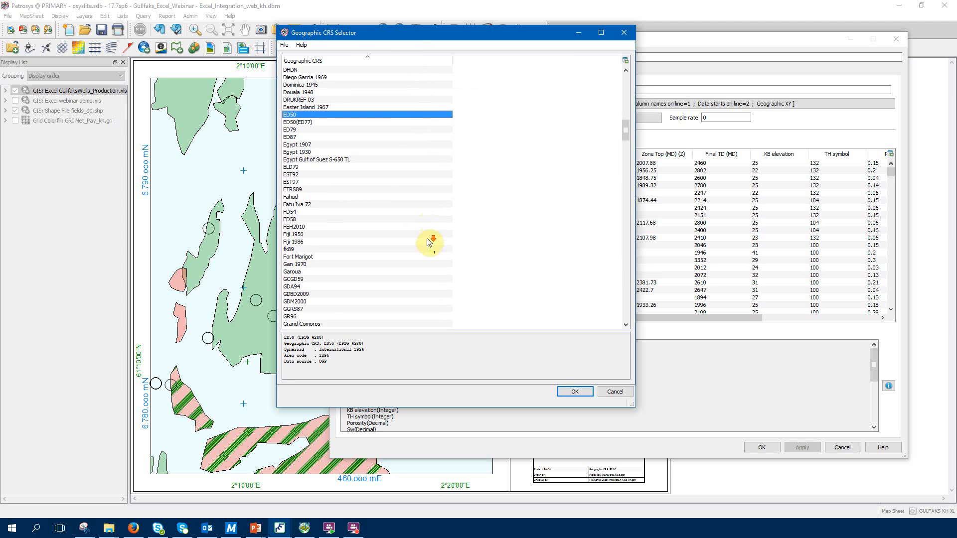
scroll(431, 242, "up", 5)
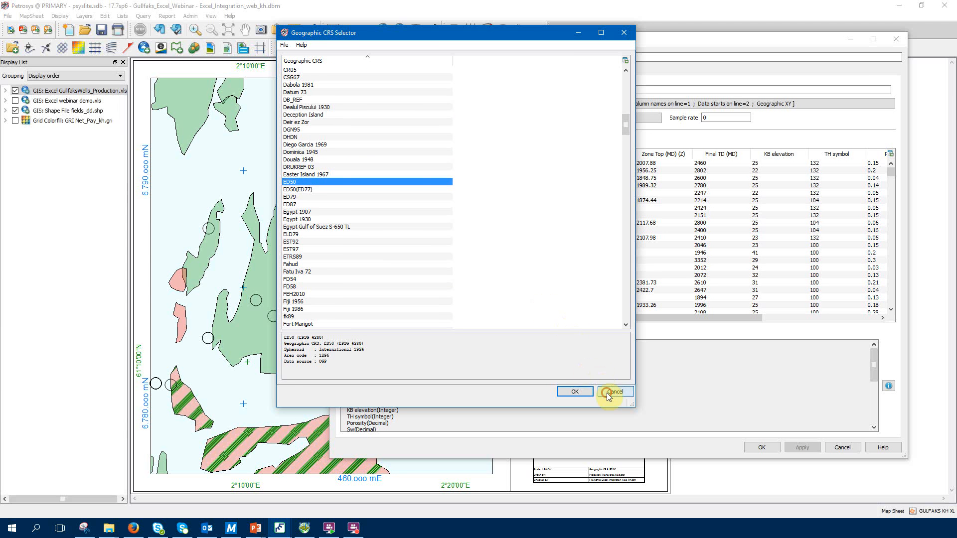
left_click(610, 391)
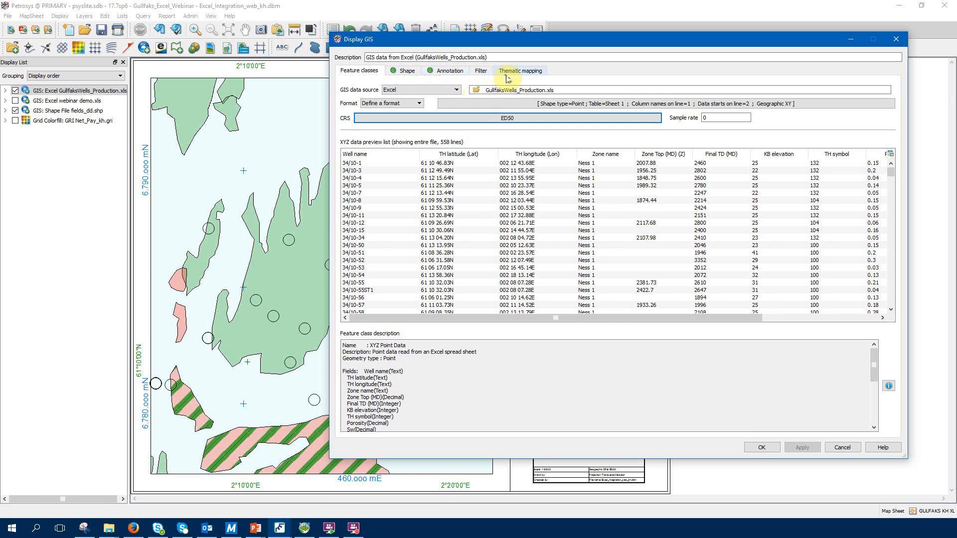
- Set the well layer's point style to symbol 132, the filled black circle, and apply it to the map
left_click(406, 72)
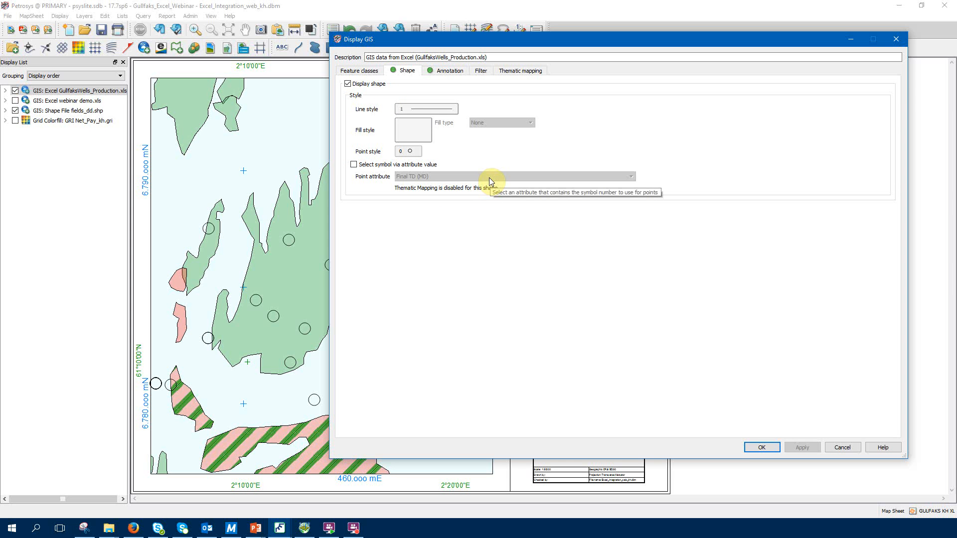
left_click(414, 152)
scroll(608, 239, "down", 3)
left_click(607, 300)
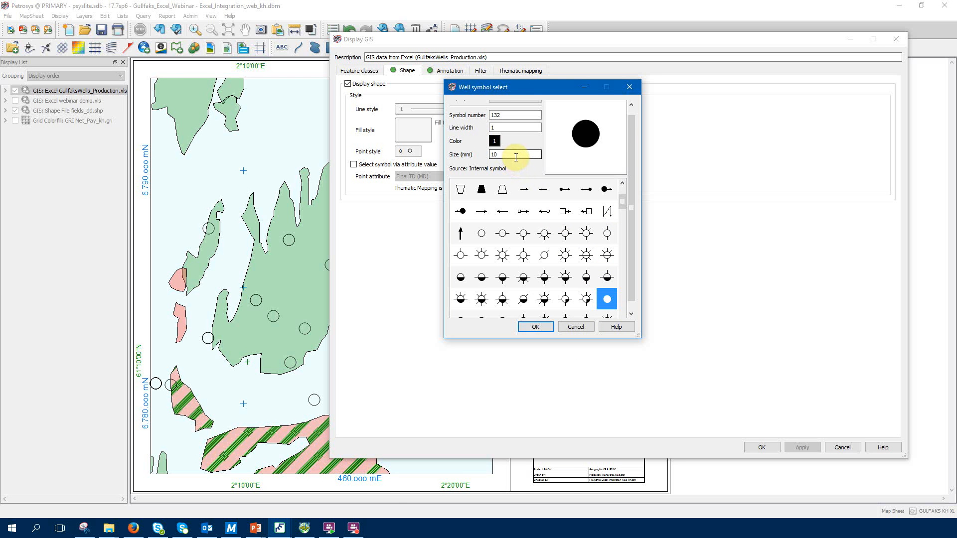
left_click(537, 327)
left_click(799, 448)
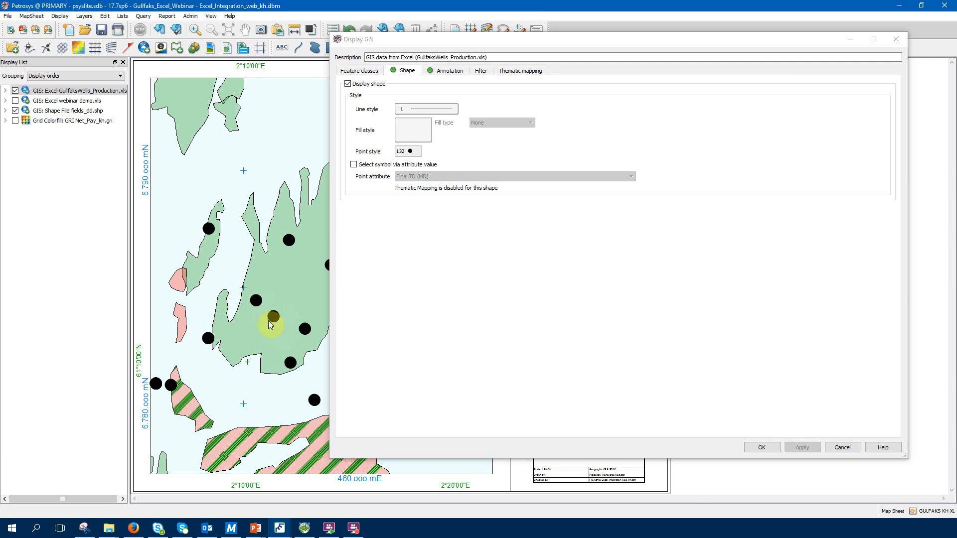
- Annotate the well points with the Well name attribute, using 3 mm text placed at the Top position, and apply it
left_click(448, 70)
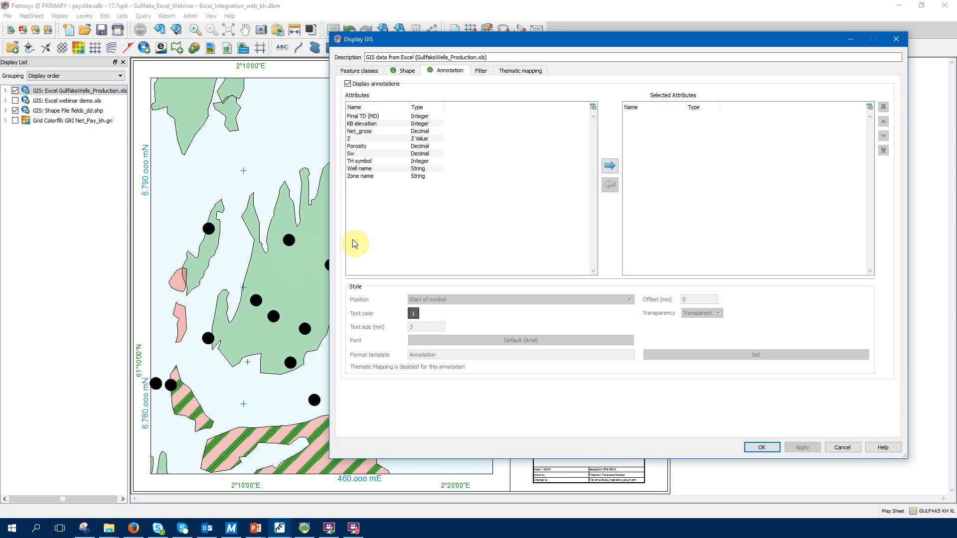
left_click(363, 170)
left_click(609, 166)
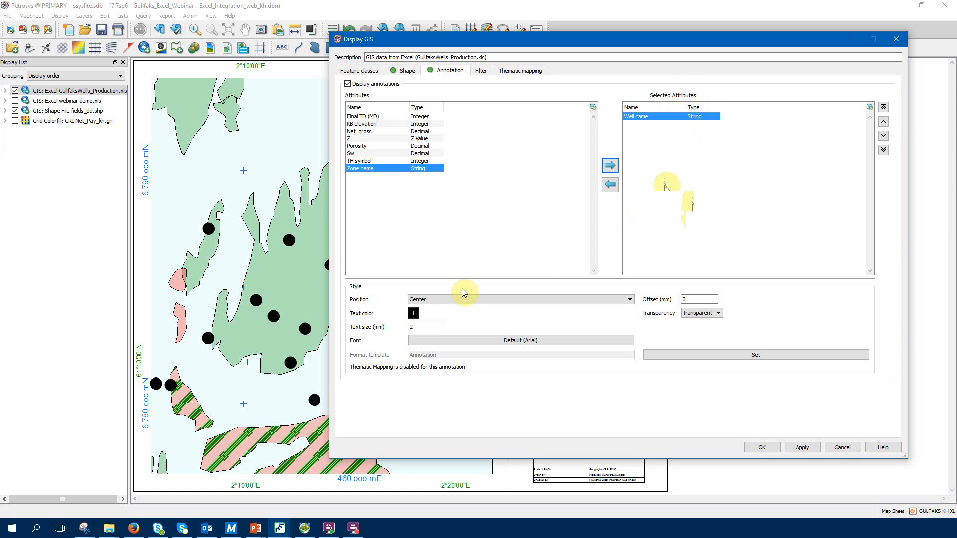
double_click(418, 327)
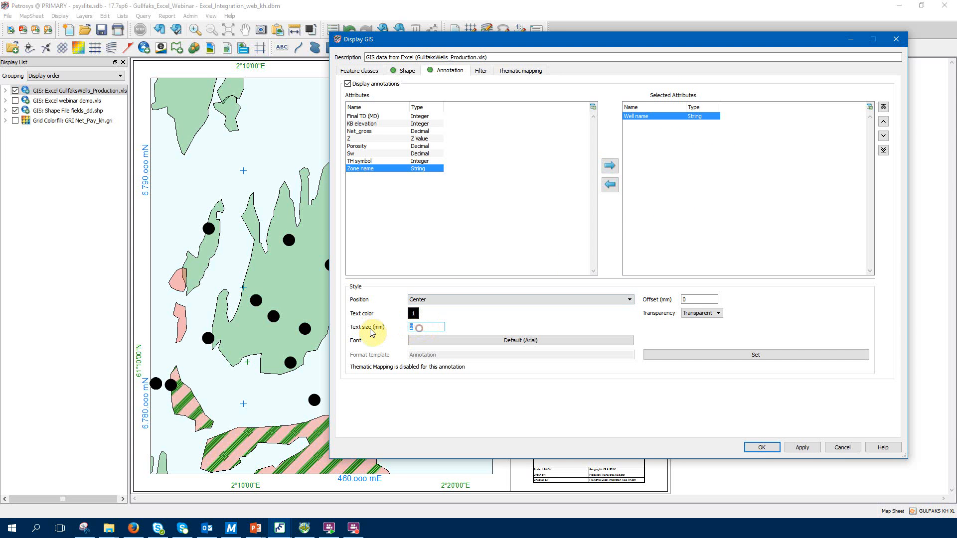
left_click(459, 301)
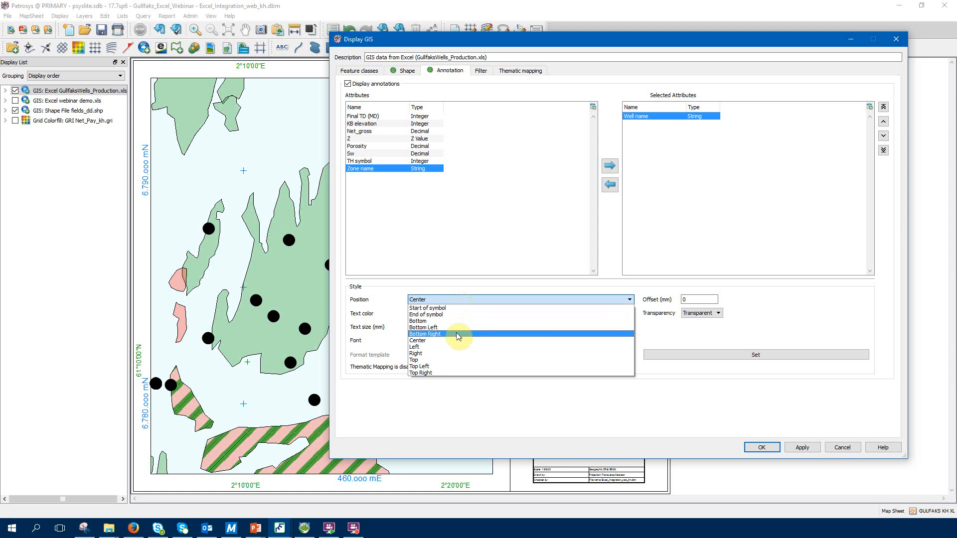
left_click(445, 361)
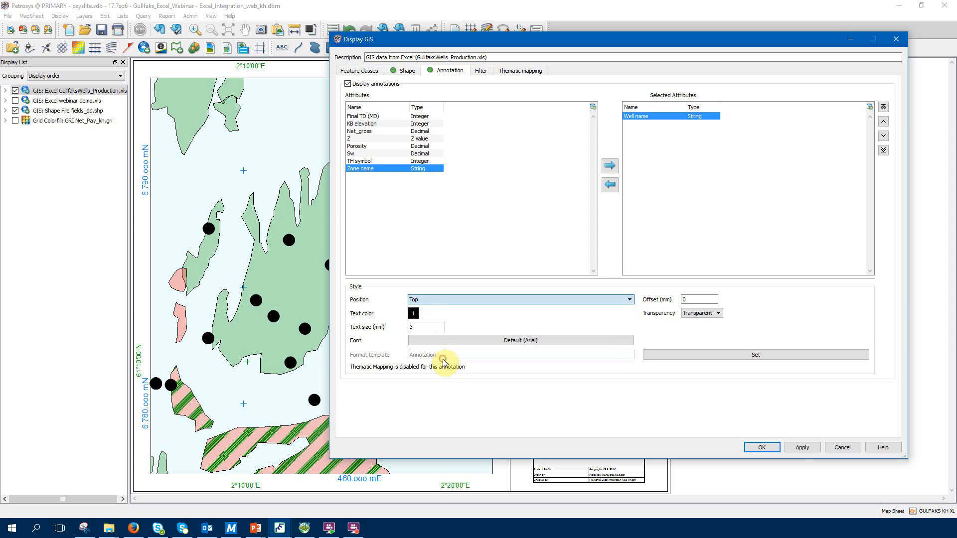
left_click(800, 448)
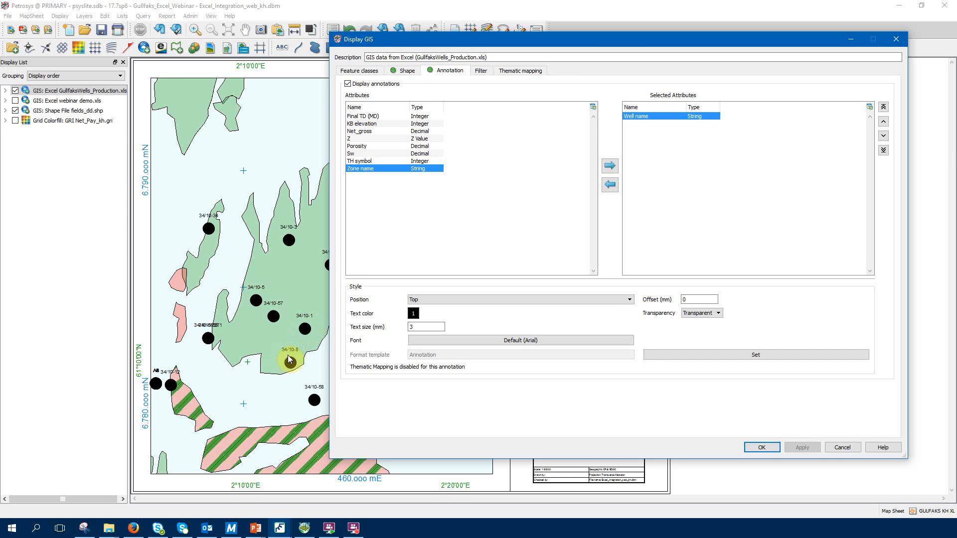
- Enable filtering for the well layer and review the Sw column in the Excel data preview
left_click(482, 71)
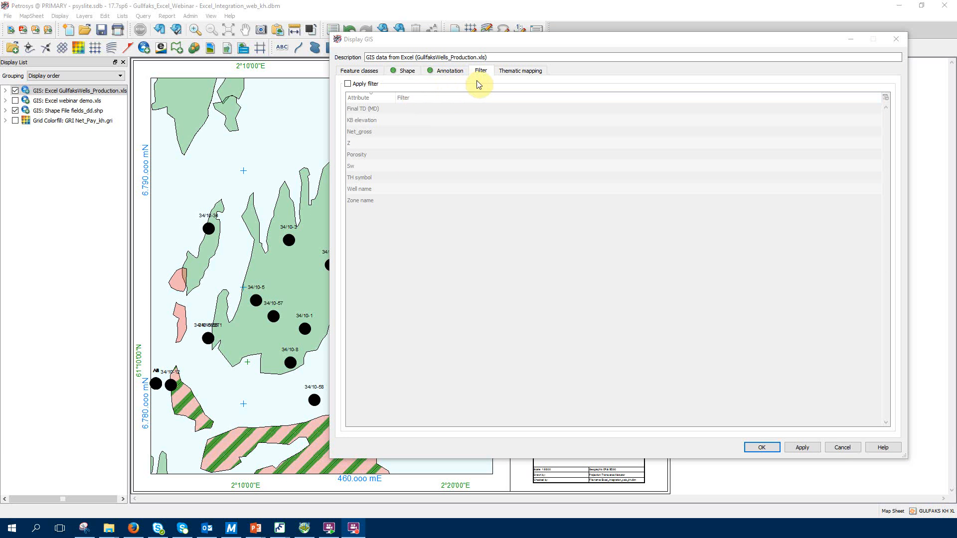
left_click(348, 84)
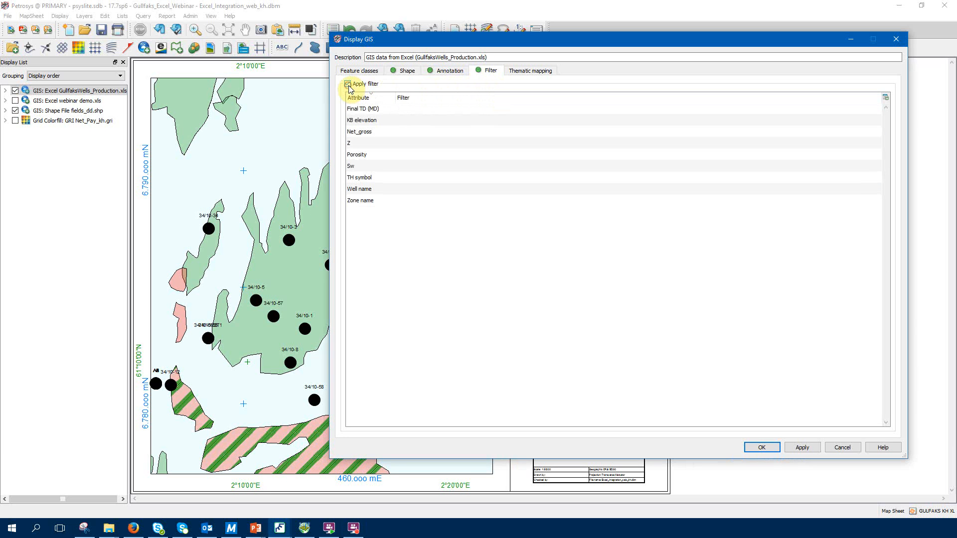
left_click(445, 192)
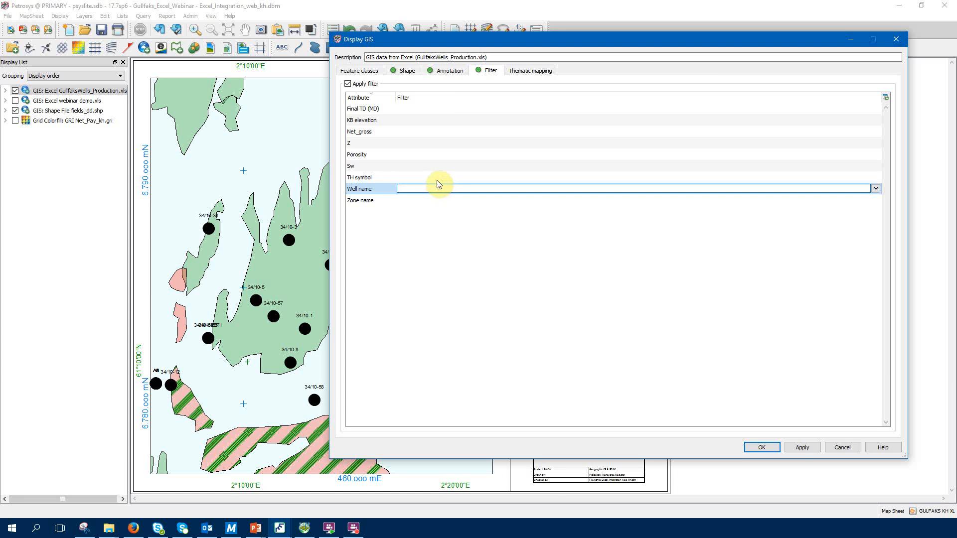
left_click(443, 167)
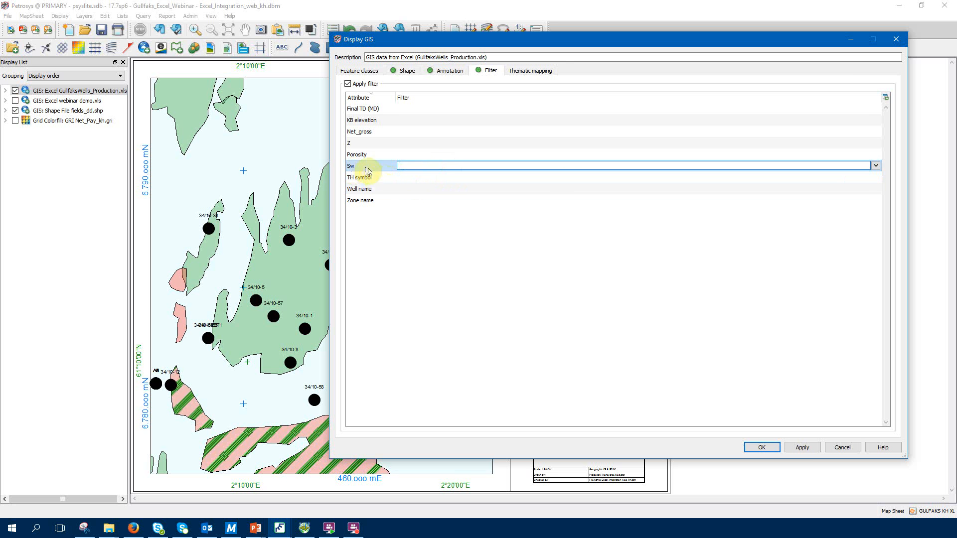
left_click(360, 71)
left_click_drag(485, 317, 674, 340)
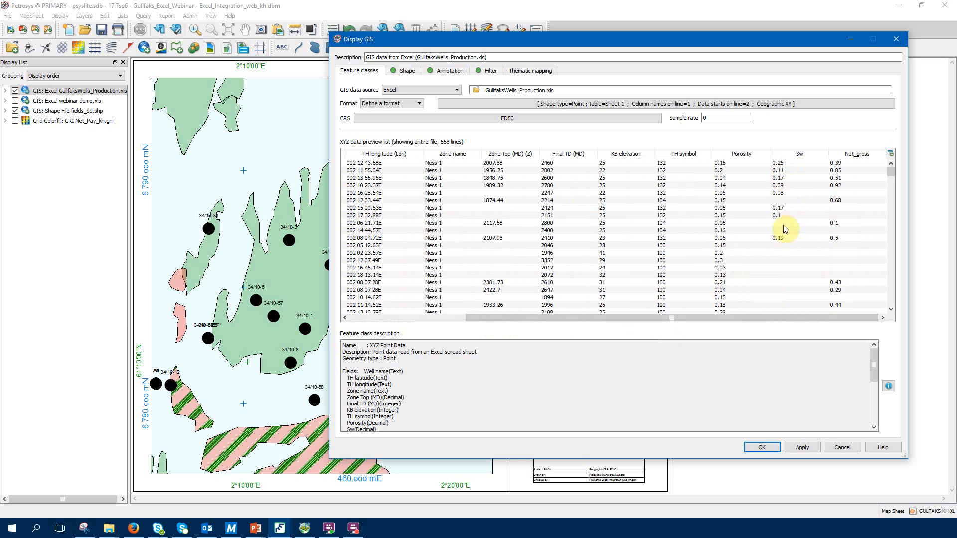
left_click_drag(494, 318, 372, 319)
left_click(488, 70)
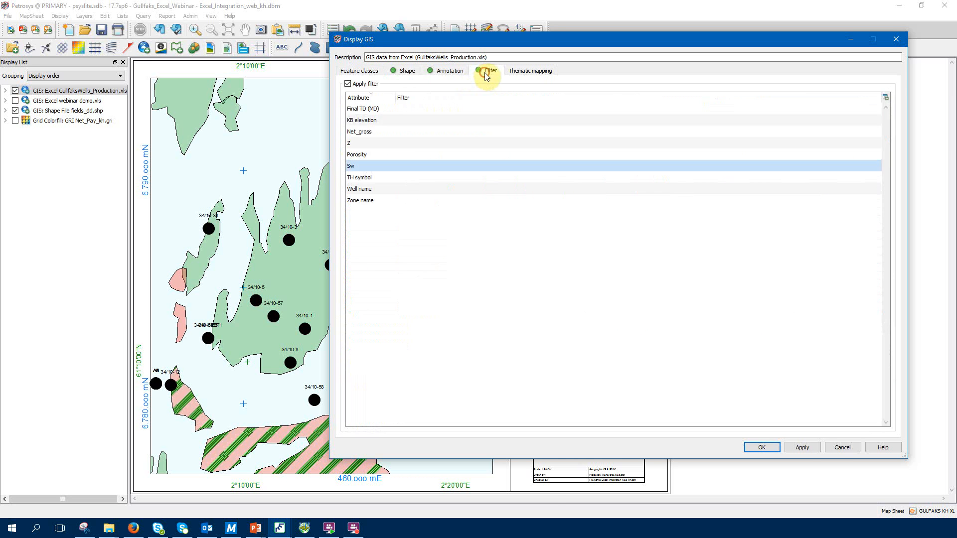
- Filter the wells with the rule Sw >= 0 and apply the filter to the map
left_click(406, 167)
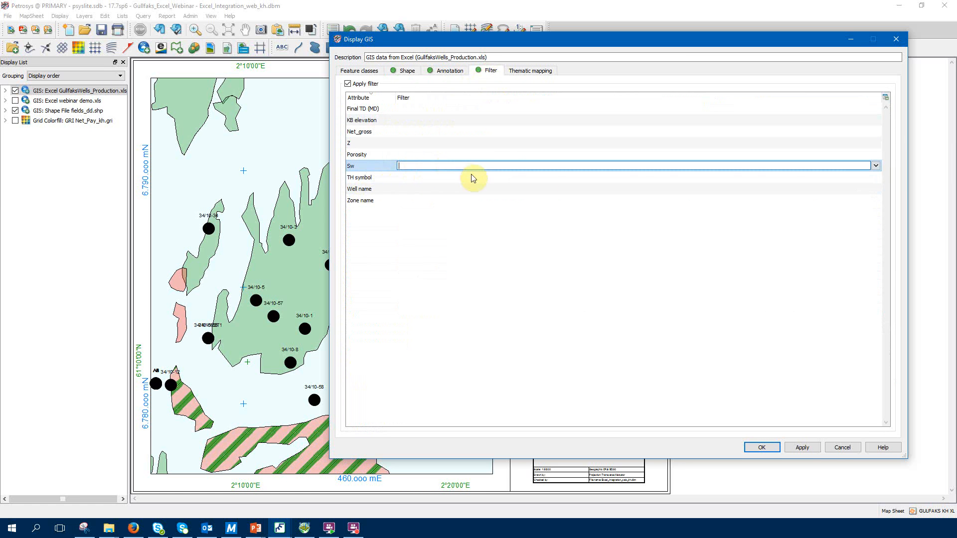
left_click(878, 168)
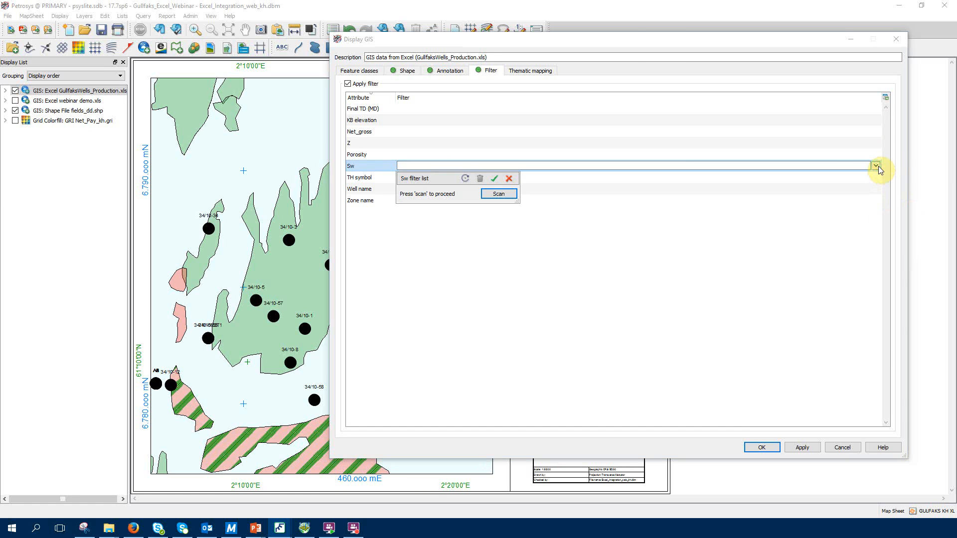
left_click(492, 198)
left_click(465, 178)
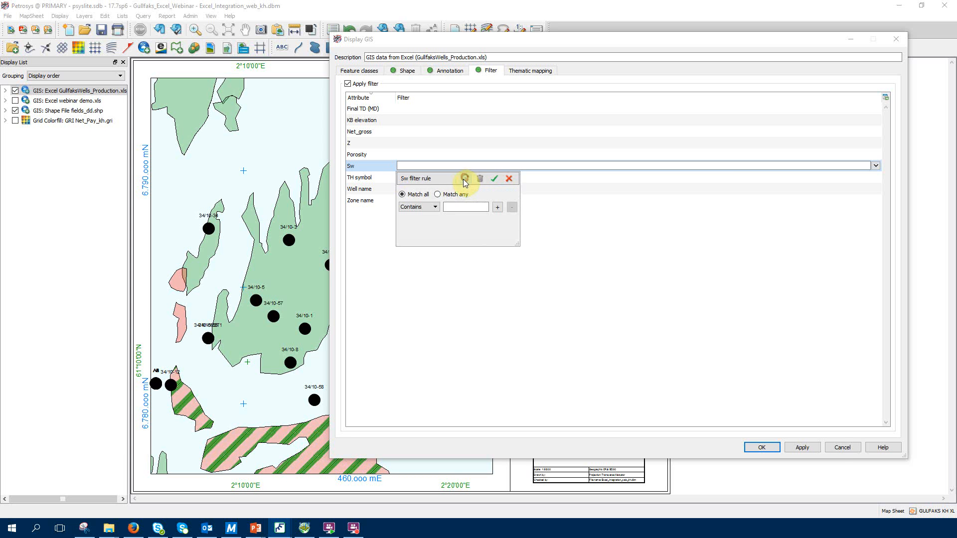
left_click(418, 206)
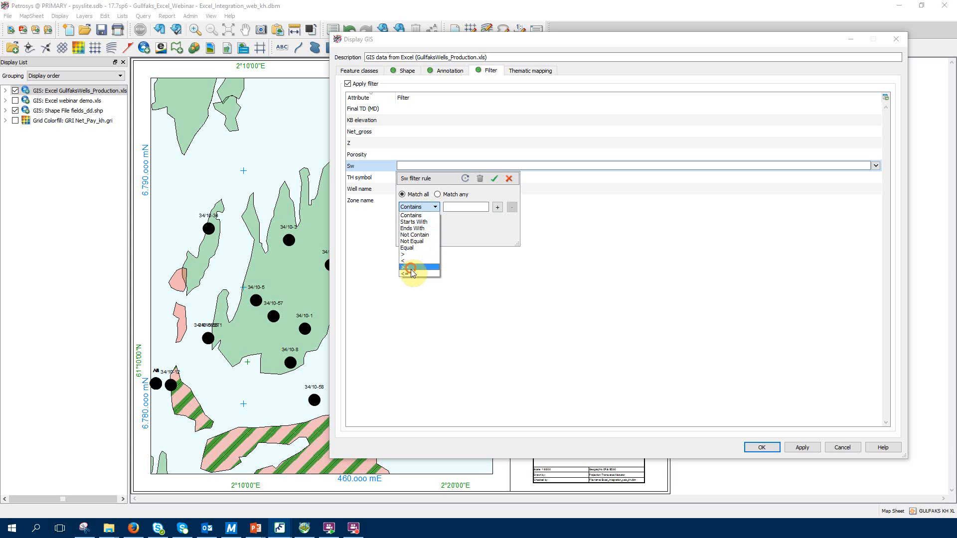
left_click(410, 267)
left_click(464, 208)
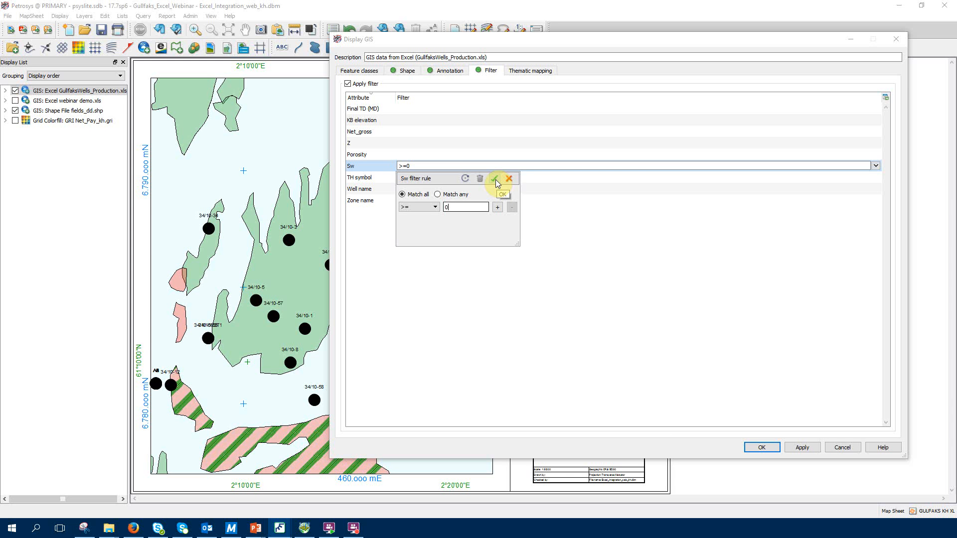
left_click(496, 181)
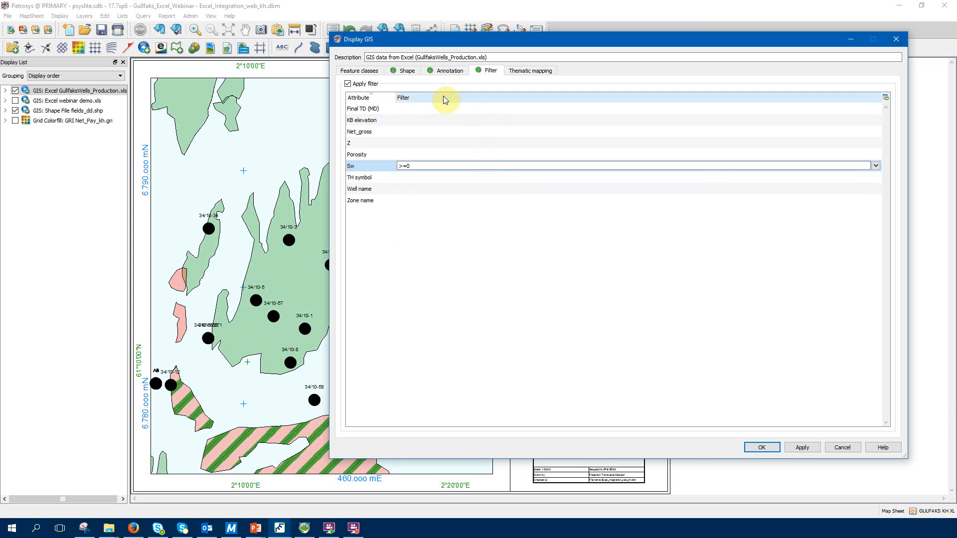
left_click(803, 447)
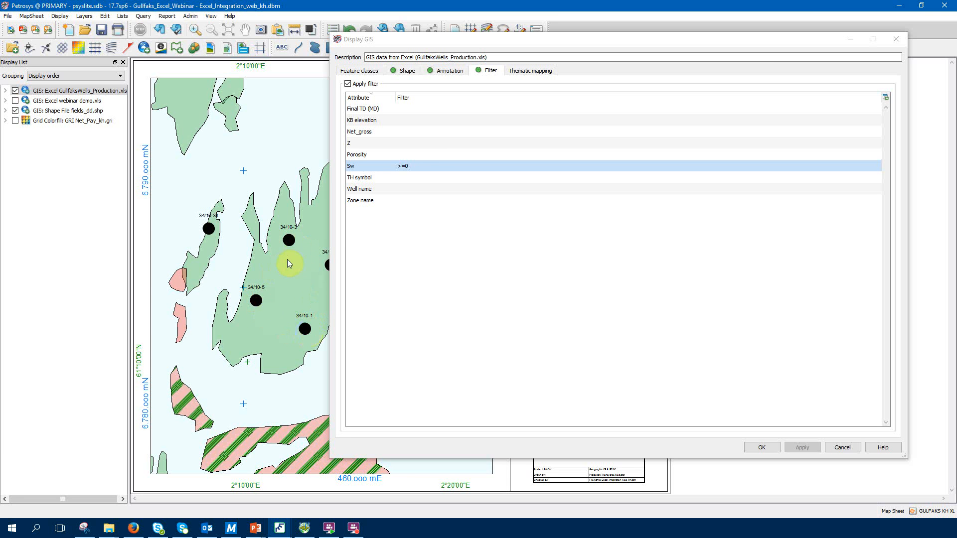
- Enable thematic mapping for the well shapes with the Series (Gradient) style based on the Sw attribute
left_click(531, 73)
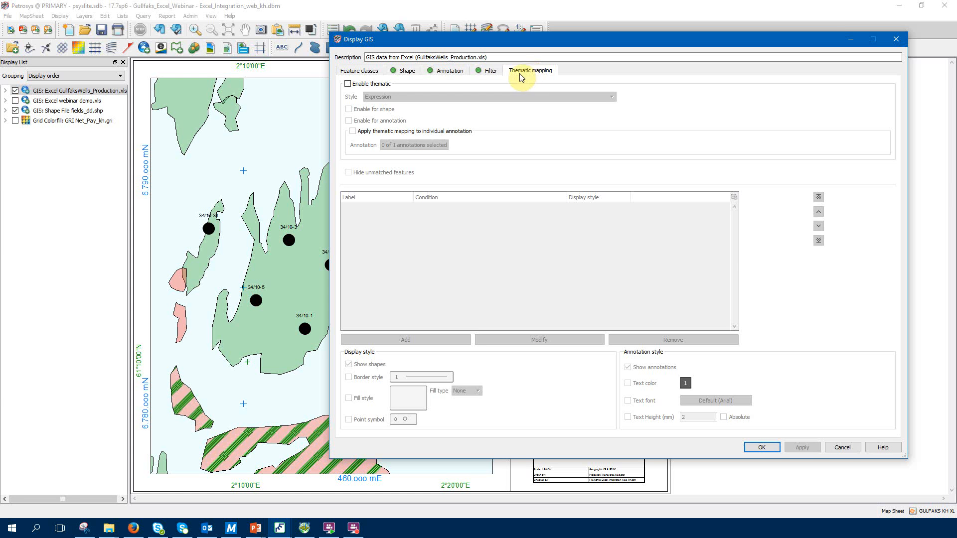
left_click(348, 84)
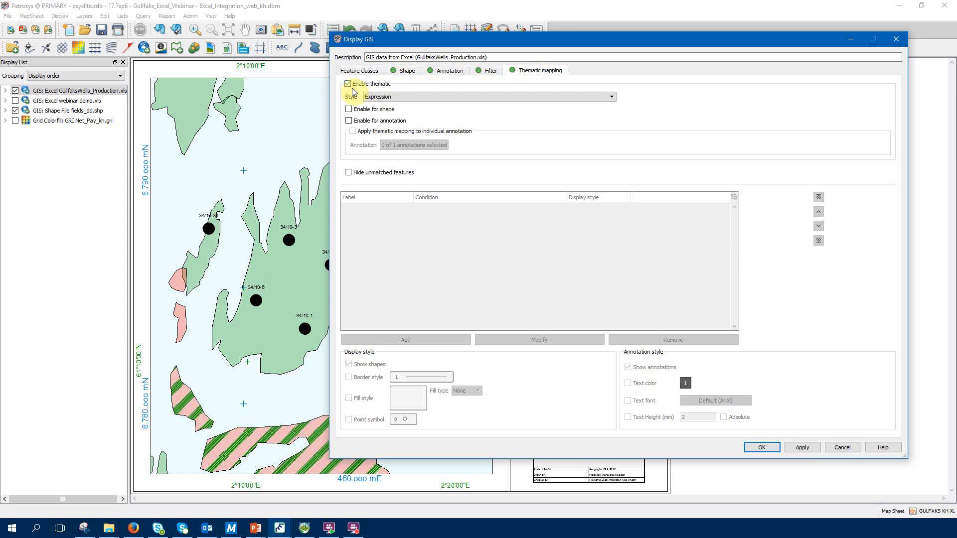
left_click(458, 99)
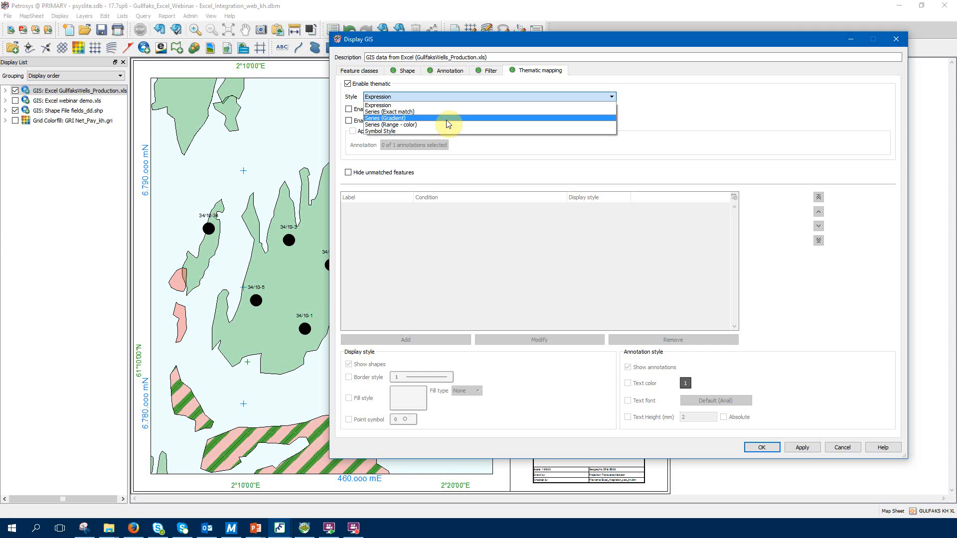
left_click(447, 118)
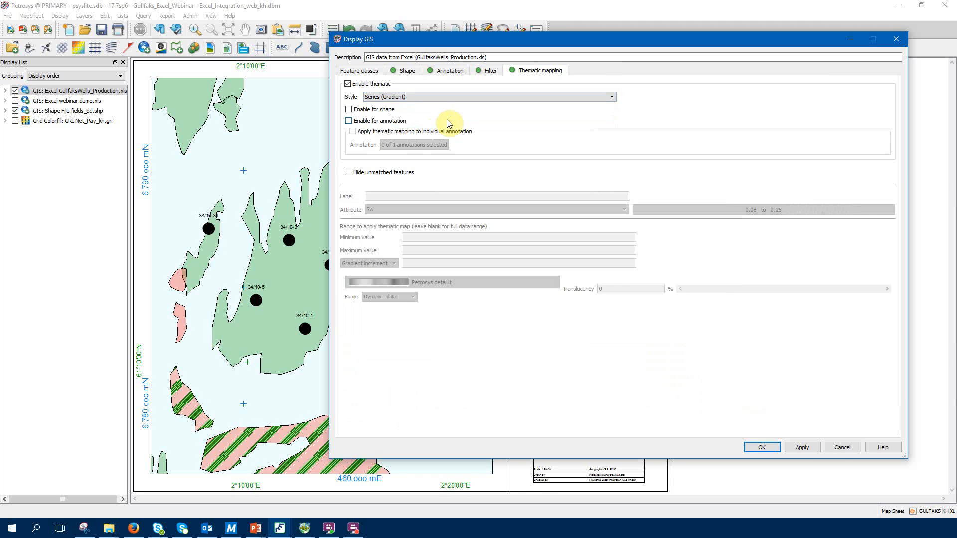
left_click(349, 109)
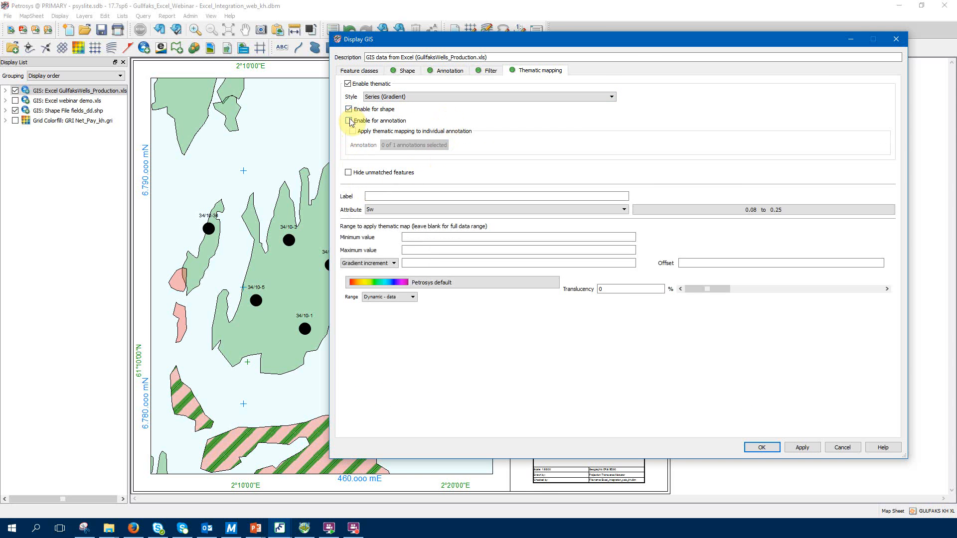
left_click(400, 211)
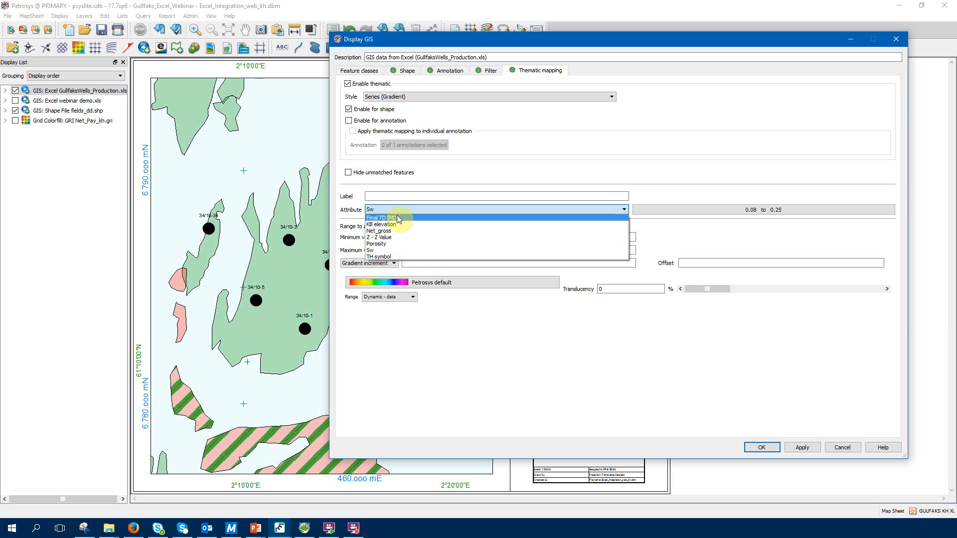
left_click(398, 253)
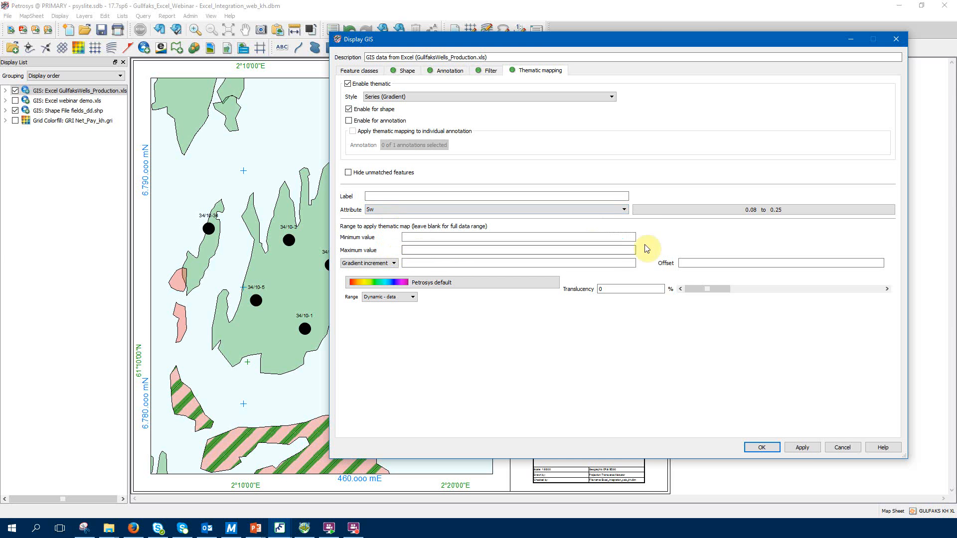
- Scan the Sw data range, keep the Petrosys default colour gradient, and confirm the well layer's display settings
left_click(703, 213)
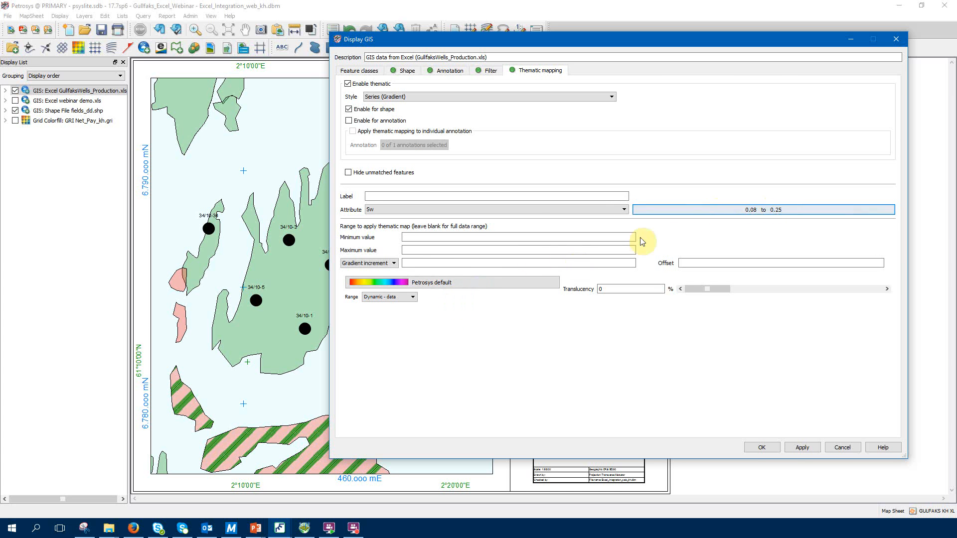
left_click(432, 284)
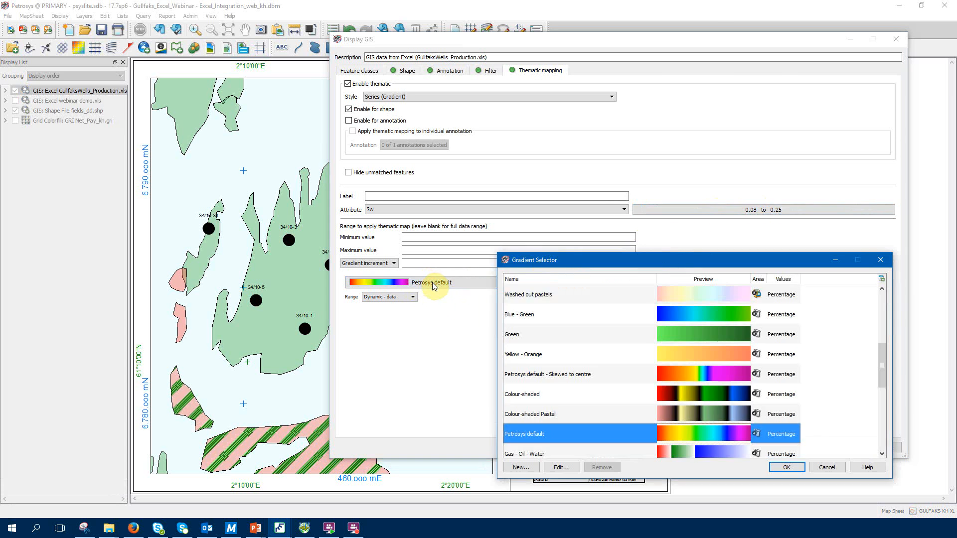
left_click_drag(547, 260, 534, 188)
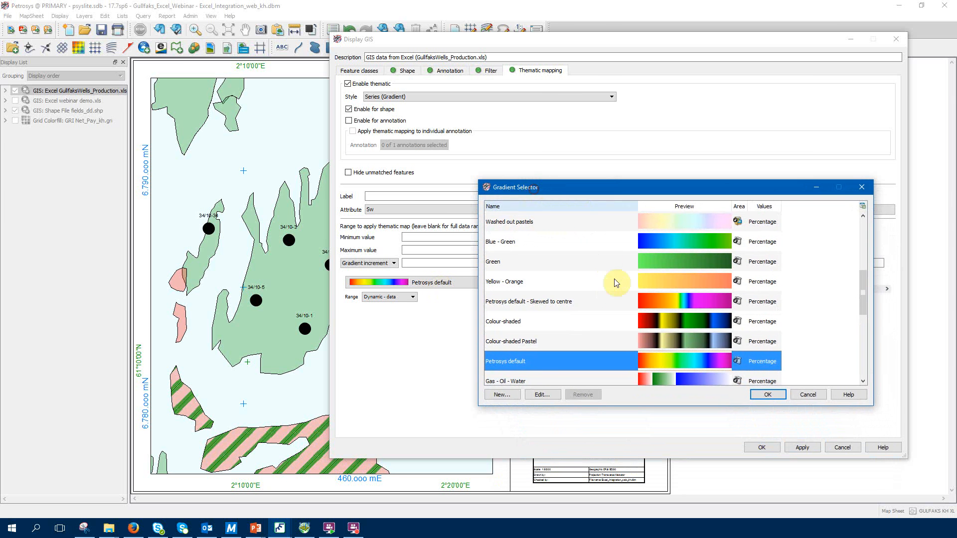
scroll(685, 344, "up", 2)
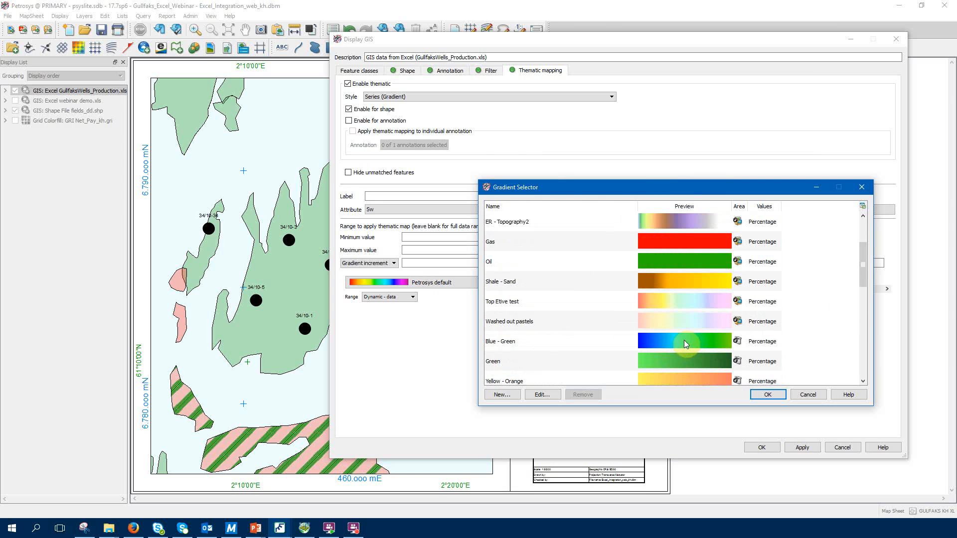
scroll(685, 345, "down", 5)
scroll(686, 345, "up", 2)
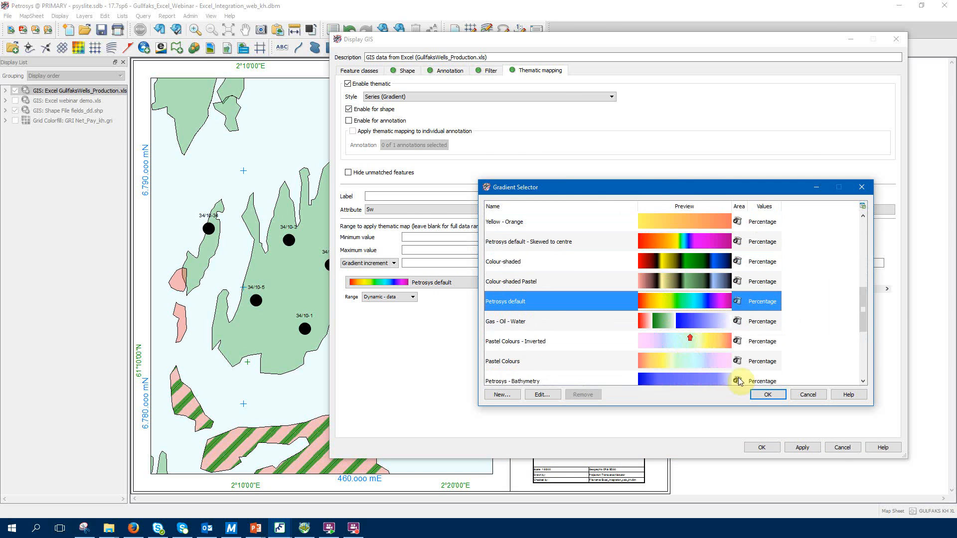
left_click(775, 396)
left_click(762, 446)
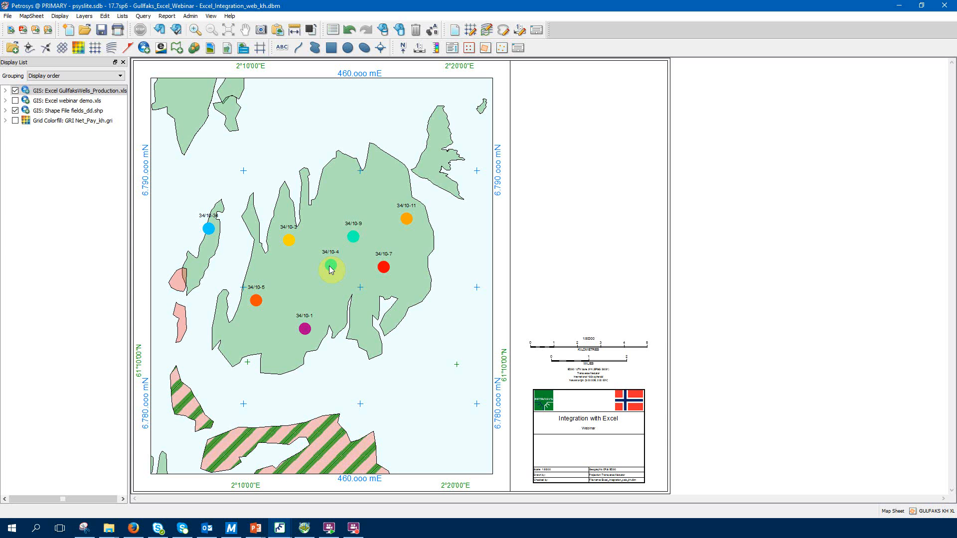
- Hide the fields_dd.shp layer and add field outlines.csv from the Gullfaks_Excel_Webinar folder to the map
left_click(17, 119)
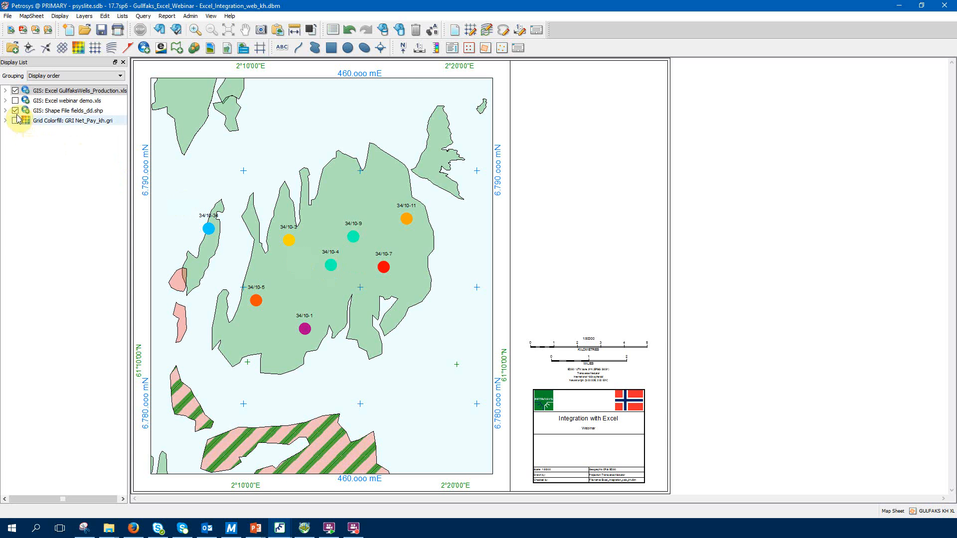
left_click(15, 111)
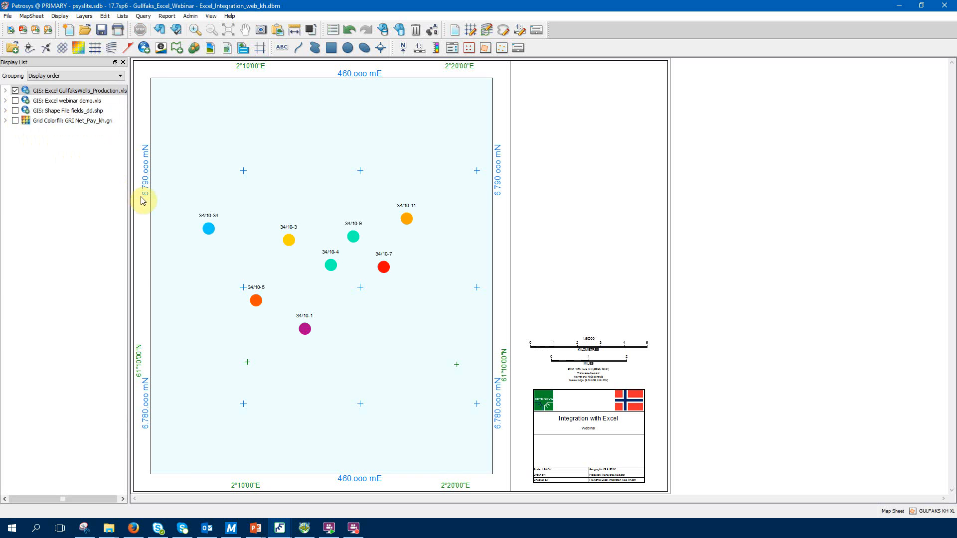
left_click(109, 528)
left_click(127, 507)
left_click(732, 278)
left_click(736, 268)
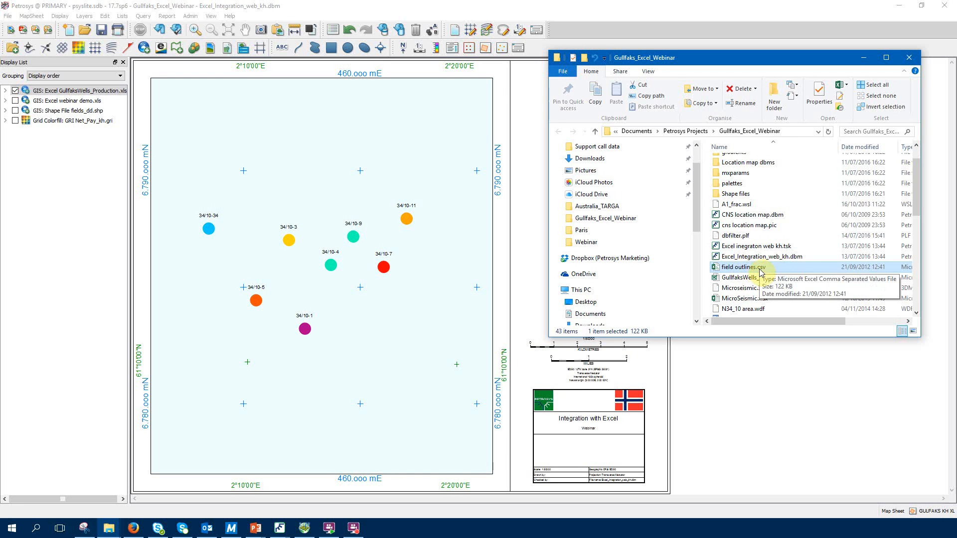
left_click_drag(759, 272, 423, 268)
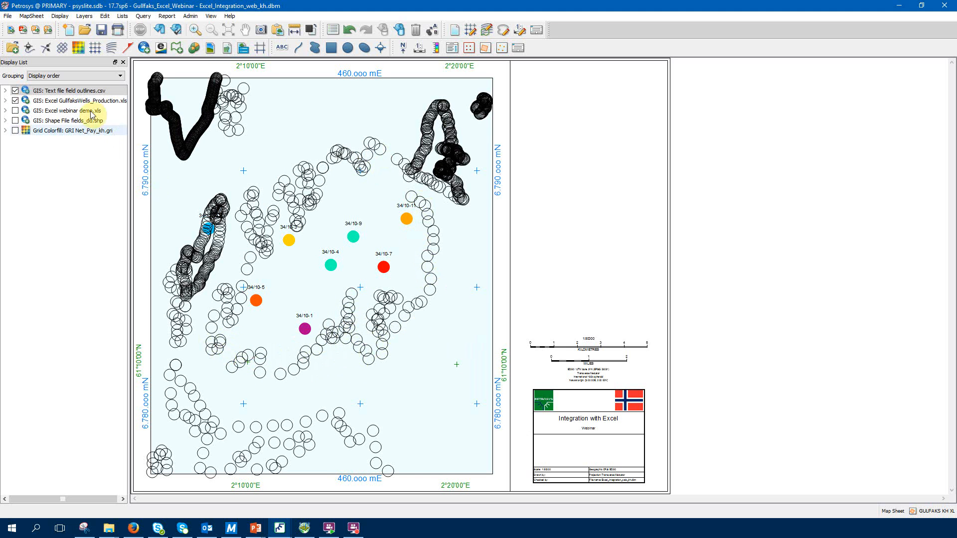
- Redefine the field outlines.csv file format with shape type Polygons and Segment ID as the segment type
double_click(87, 91)
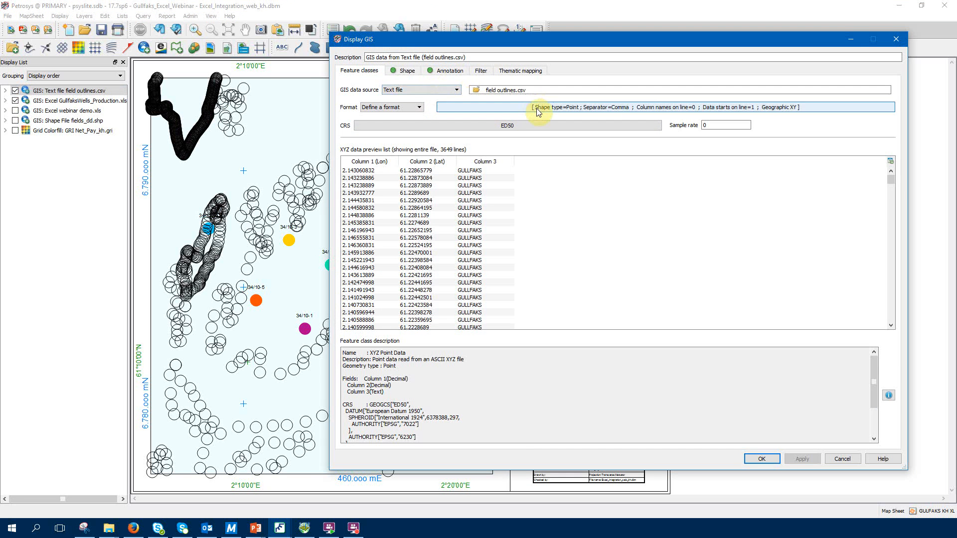
left_click(537, 109)
left_click(559, 73)
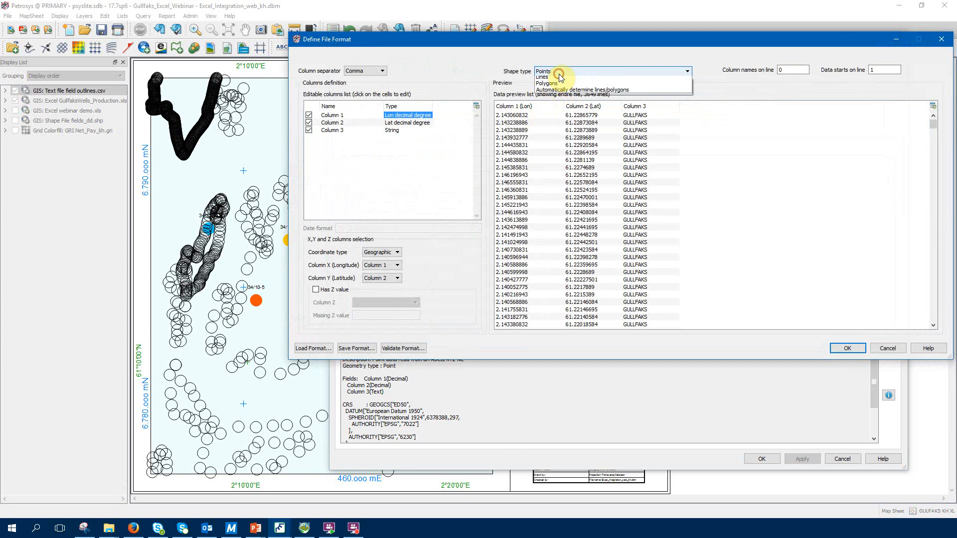
left_click(553, 84)
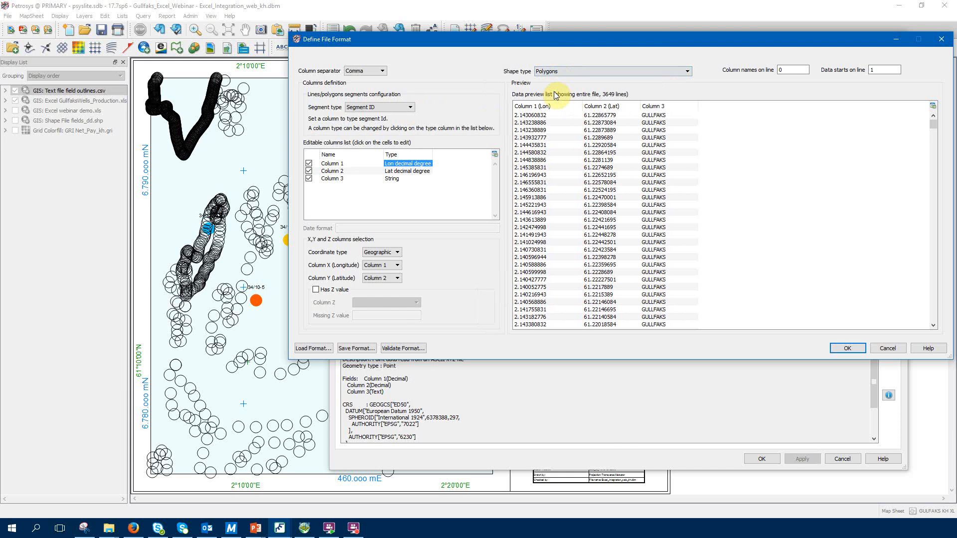
left_click(380, 107)
left_click(381, 111)
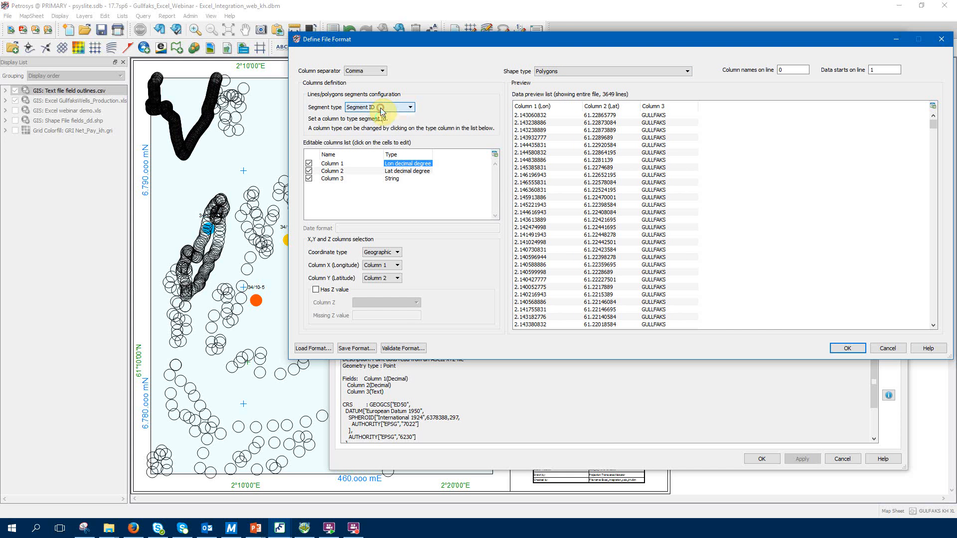
- Set the type of Column 3 to Segment ID and confirm the format and display settings of the field outlines
left_click(405, 180)
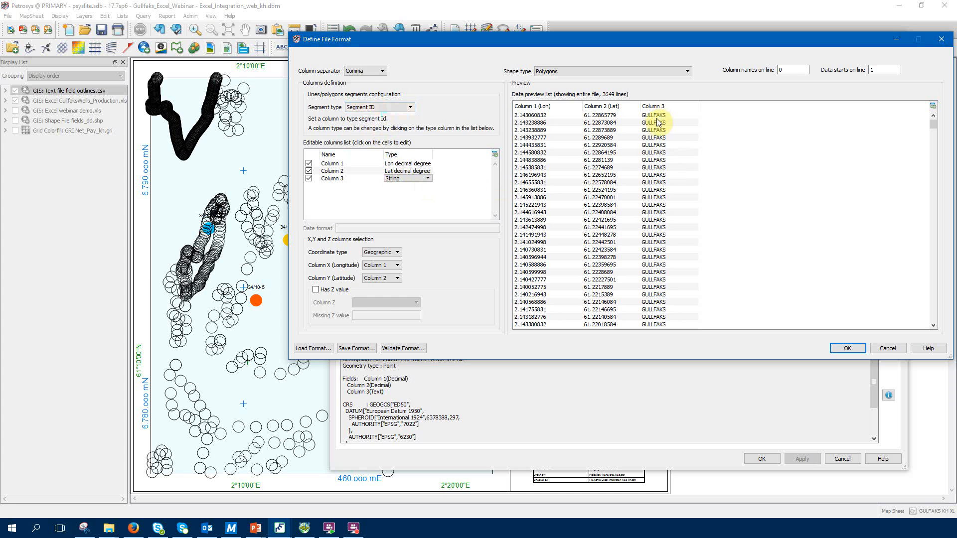
scroll(668, 327, "down", 1)
scroll(670, 326, "up", 1)
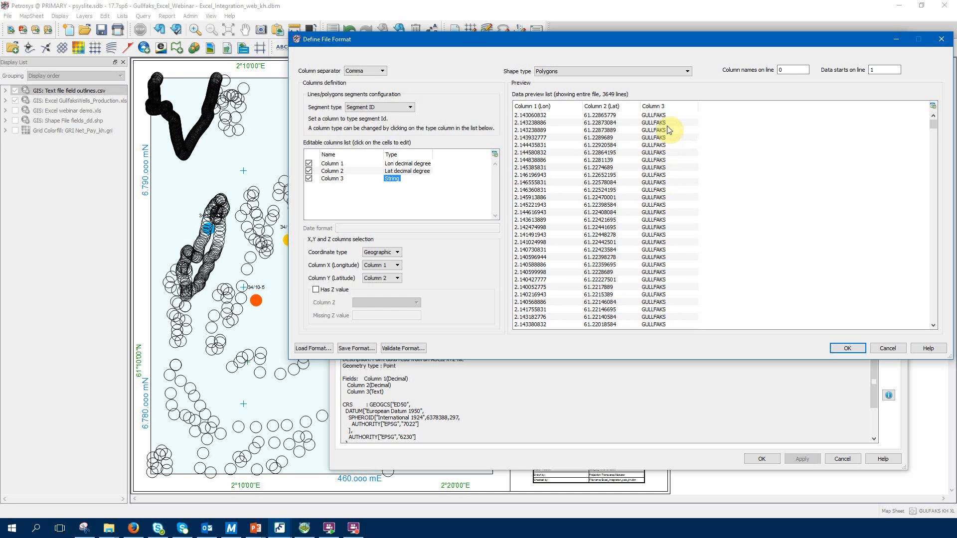
left_click(392, 178)
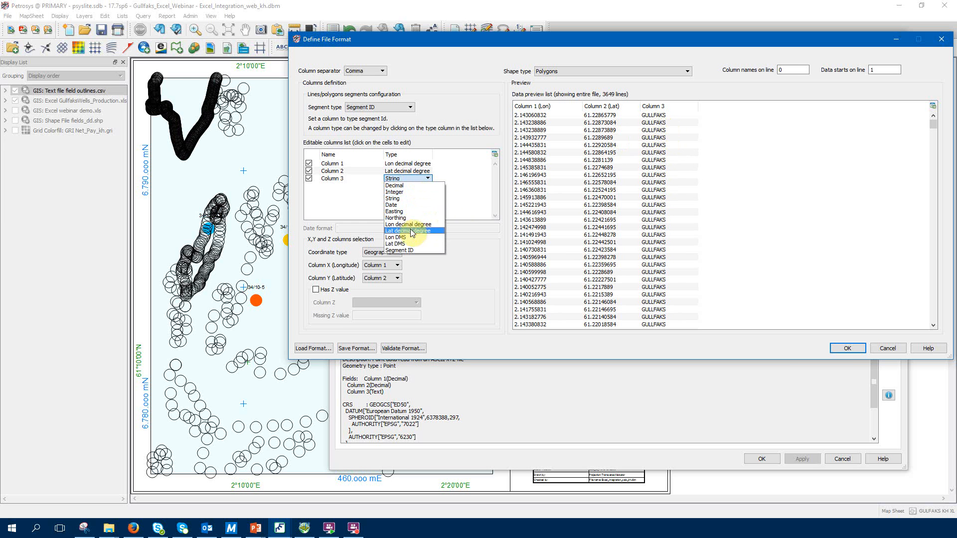
left_click(409, 250)
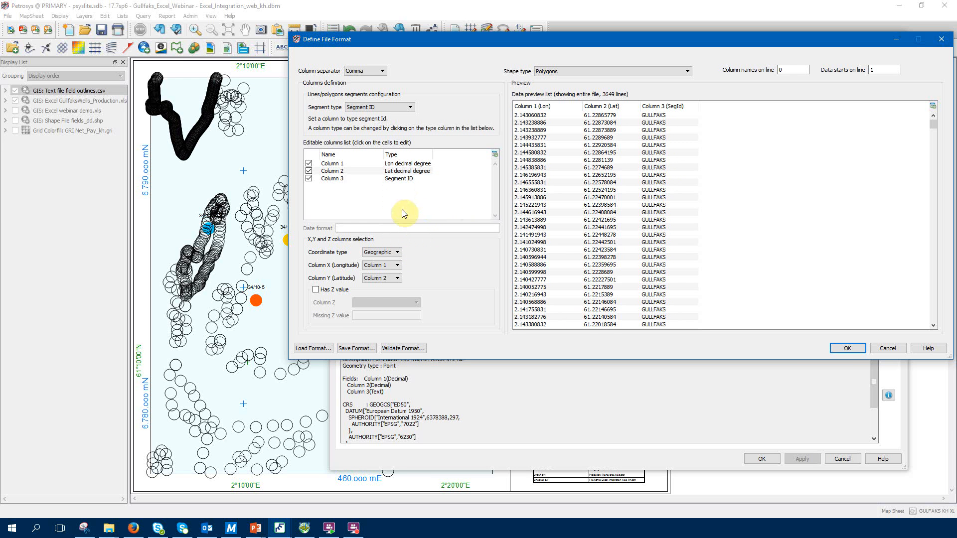
left_click(838, 351)
left_click(759, 459)
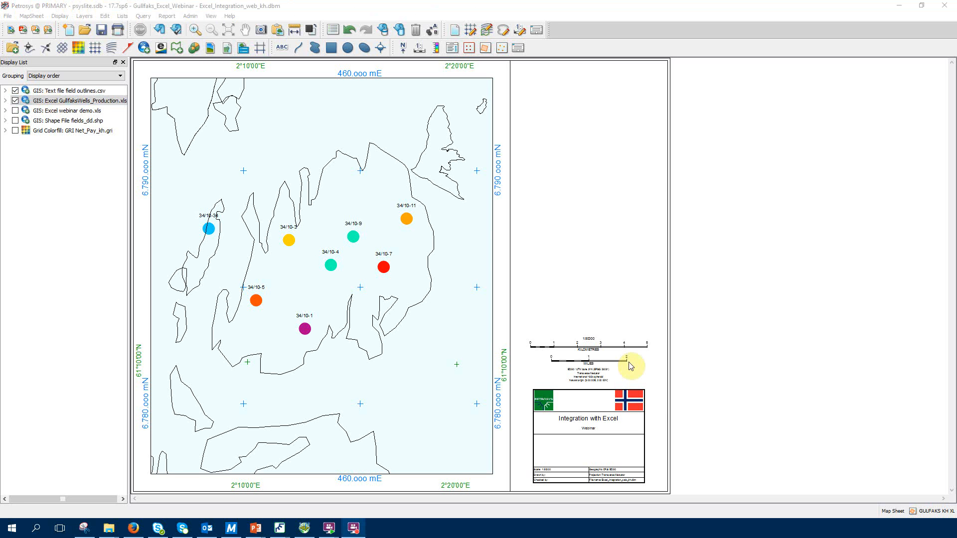
- Open the Spatial Editor and load the GullfaksWells_Production.xls layer from the display list into it
left_click(505, 30)
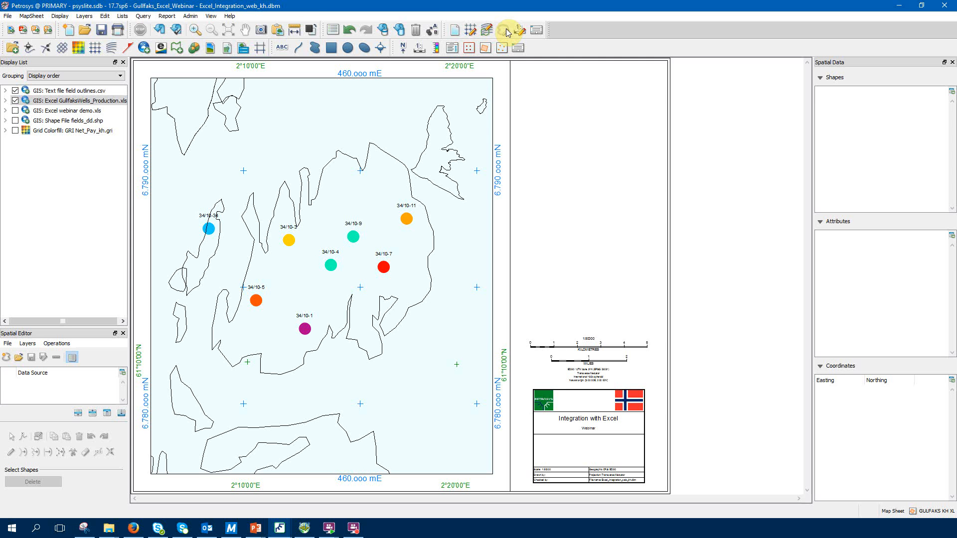
left_click_drag(91, 102, 82, 389)
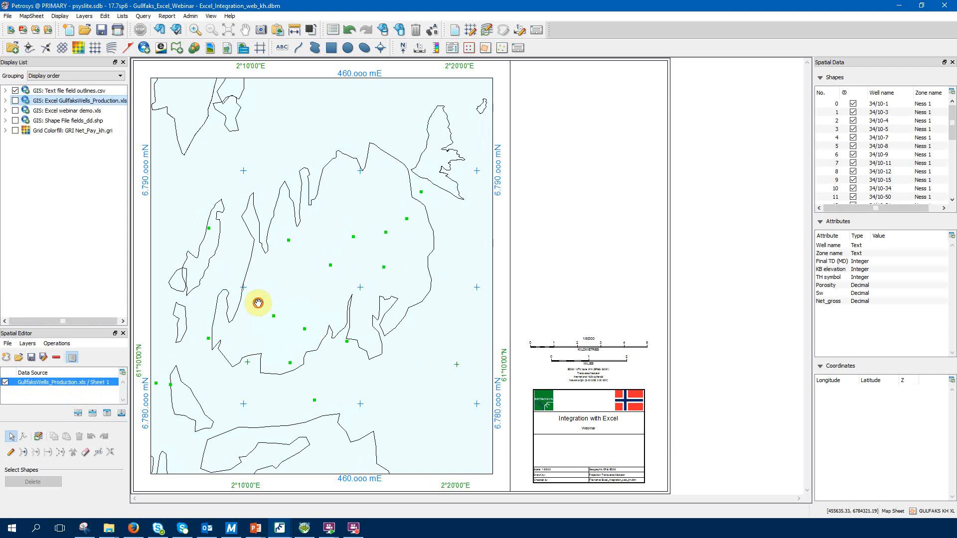
- Select well 34/10-5 on the map and open its Net_gross attribute value for editing
left_click(257, 302)
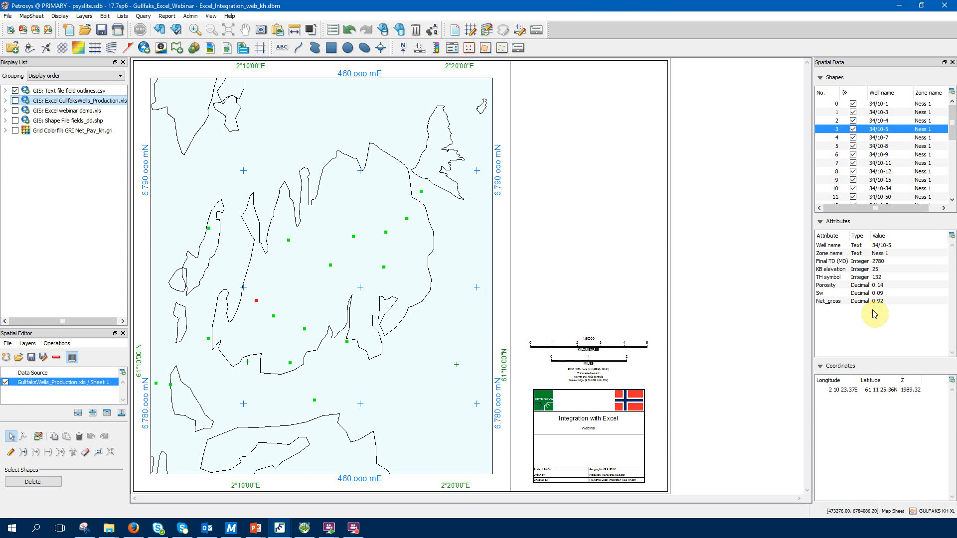
double_click(890, 301)
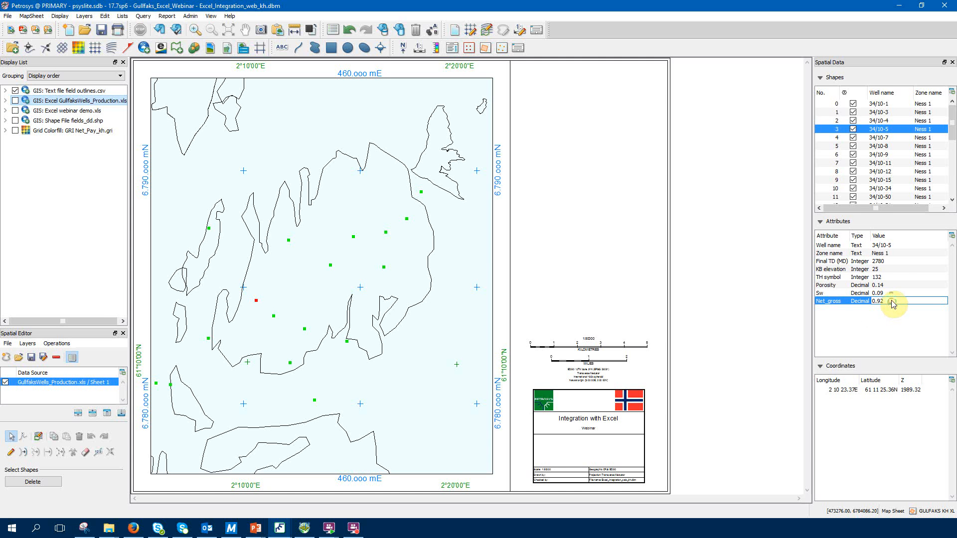
double_click(886, 300)
left_click(885, 314)
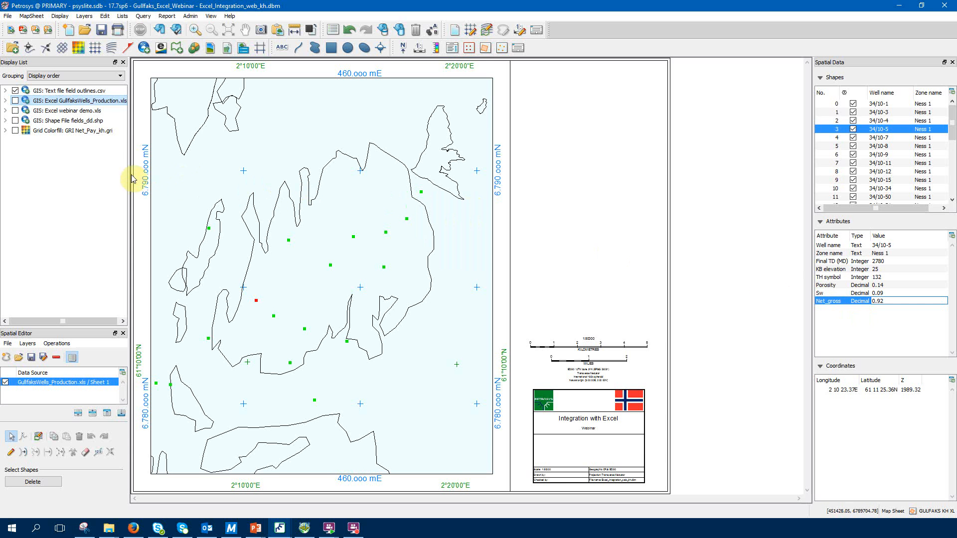
- Show the Net_Pay_kh.gri colour-filled grid on the map and deselect the well
left_click(15, 132)
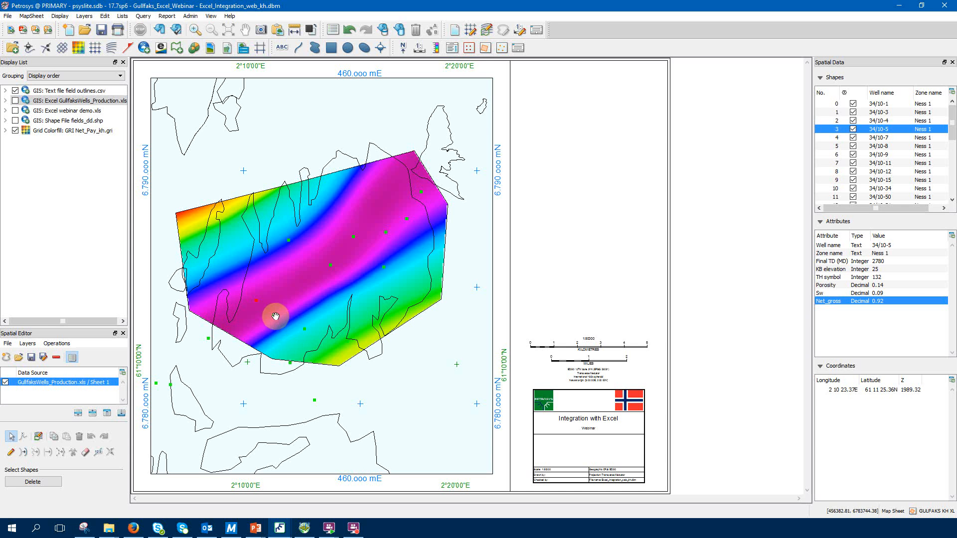
left_click(447, 342)
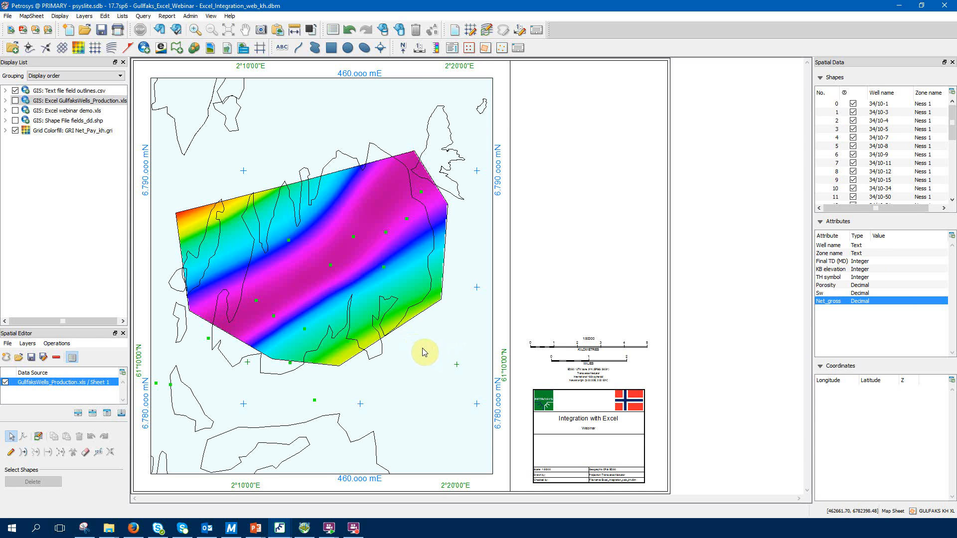
- Add an attribute named NetPay of type Decimal to the production wells layer's attribute definition and confirm the layer definition
left_click(28, 344)
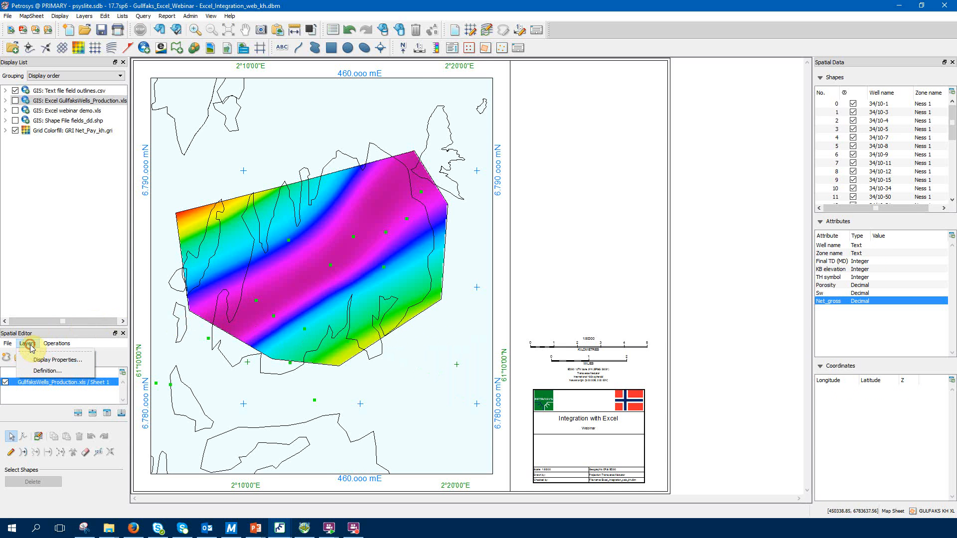
left_click(46, 370)
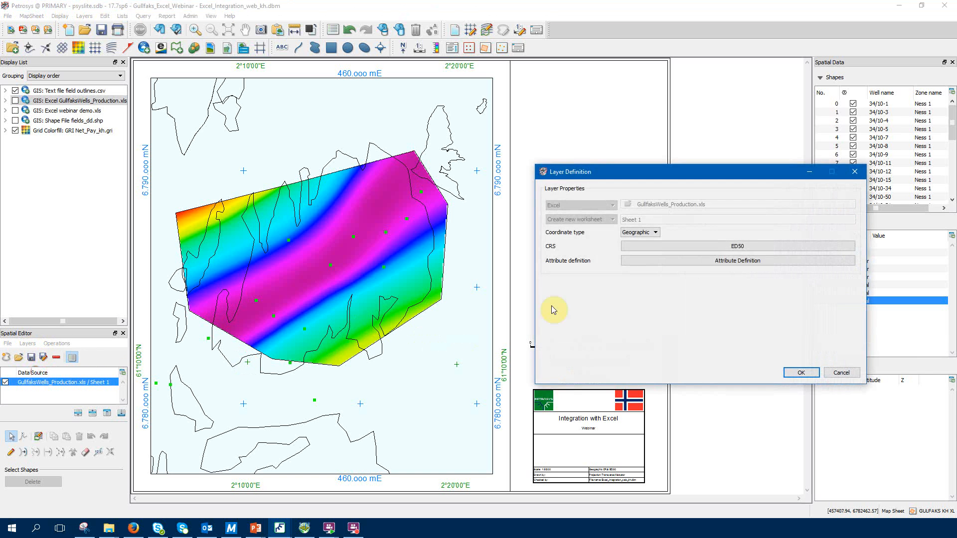
left_click(689, 263)
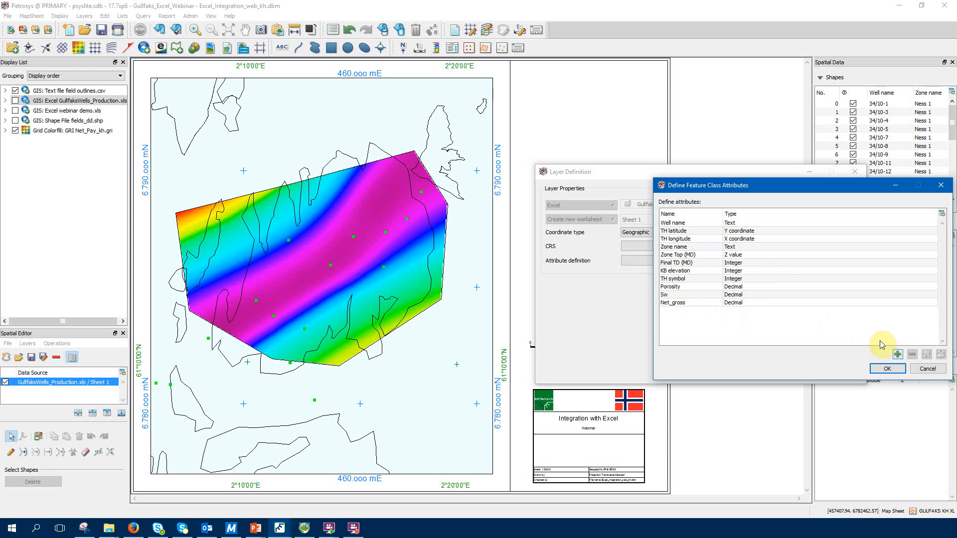
left_click(742, 303)
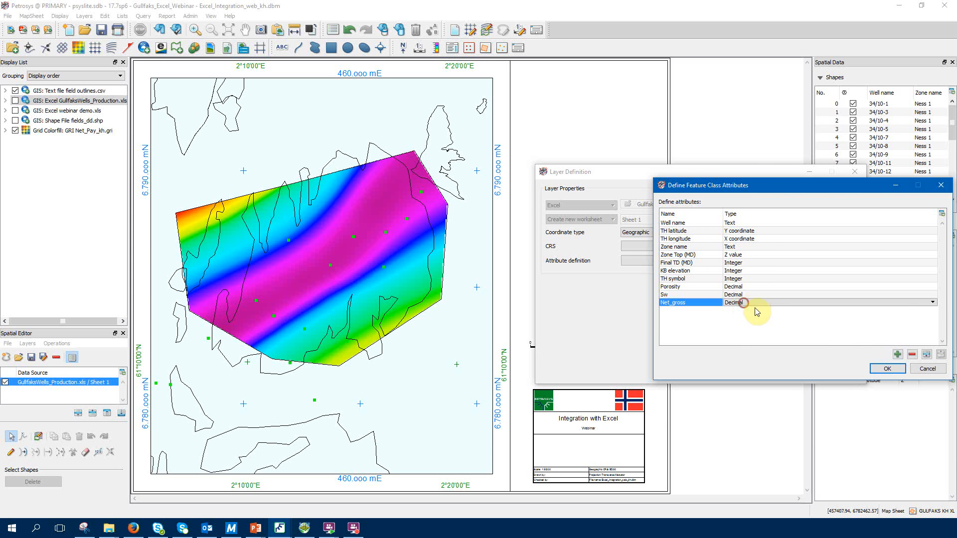
left_click(898, 355)
left_click(694, 310)
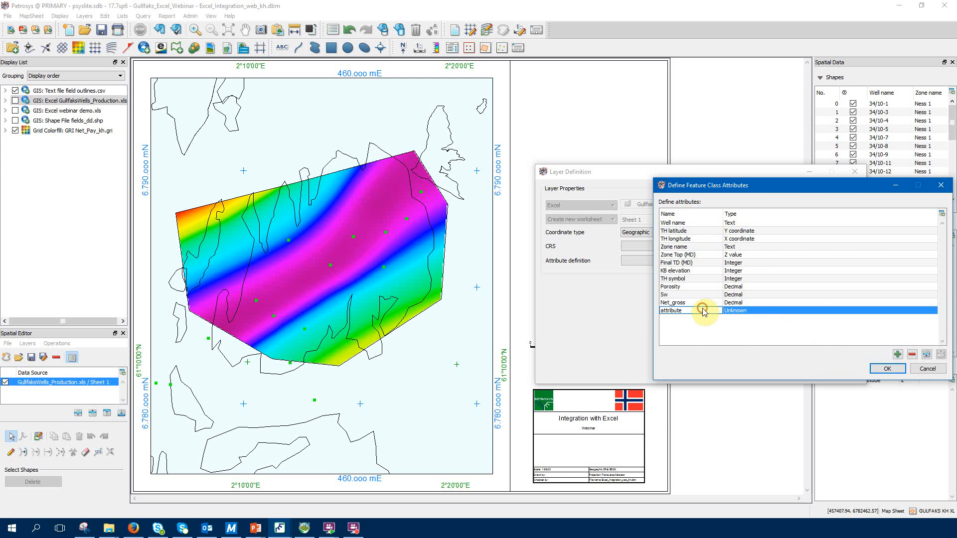
double_click(694, 310)
type("NetPay")
left_click(738, 310)
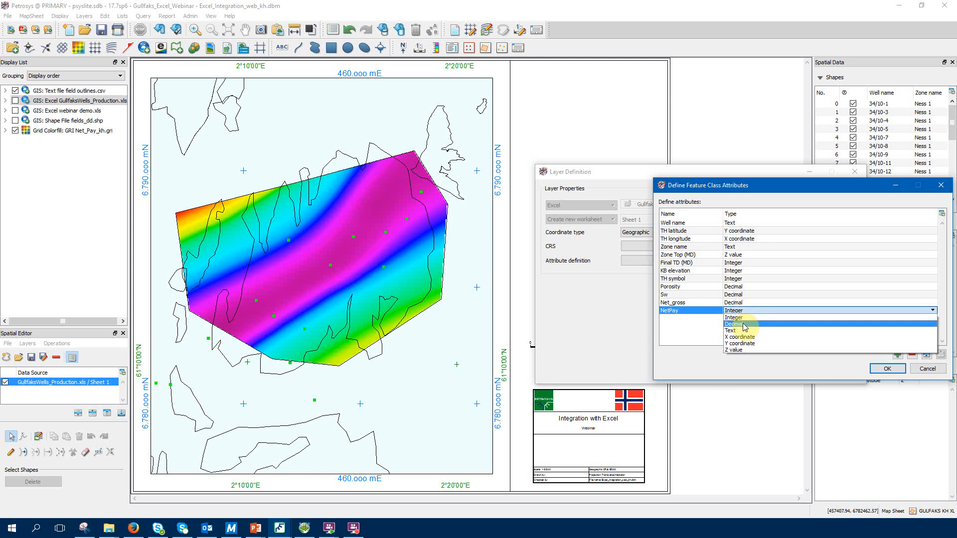
left_click(744, 324)
left_click(887, 373)
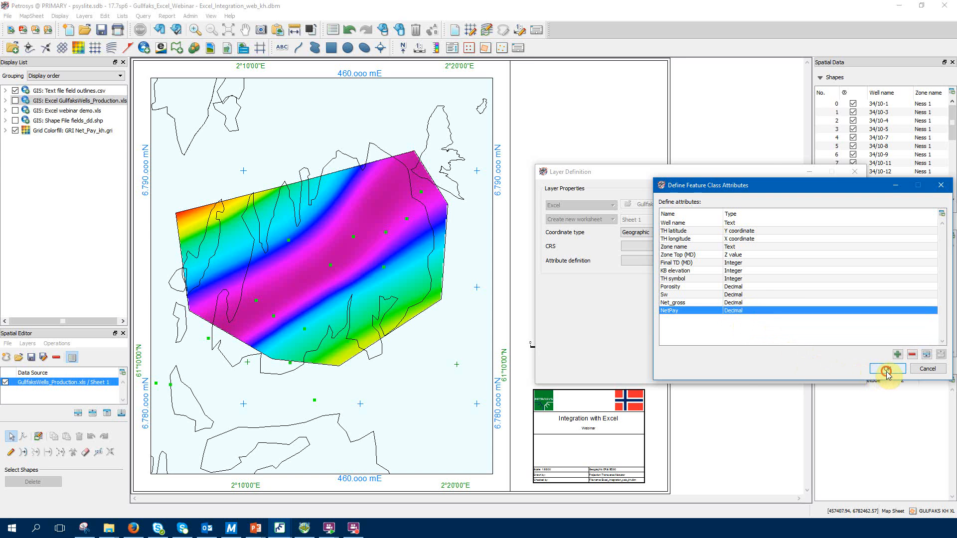
left_click(796, 372)
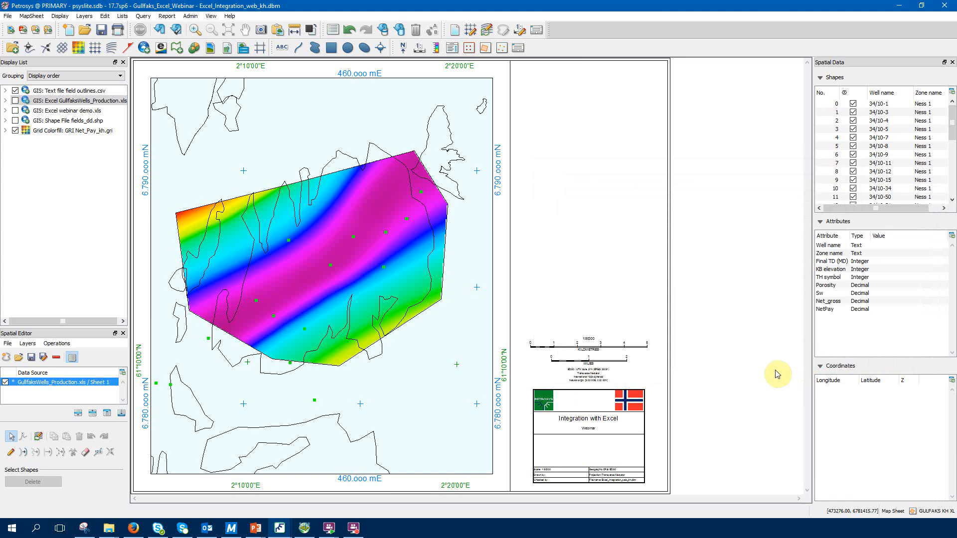
- Check the NetPay attribute value of well 34/10-5, leaving it unedited, and deselect the well
left_click(255, 301)
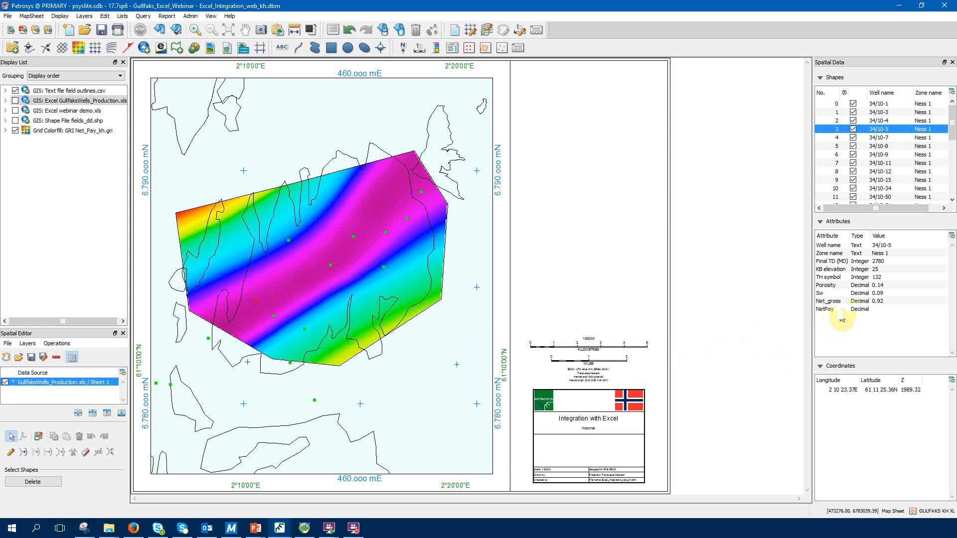
double_click(875, 310)
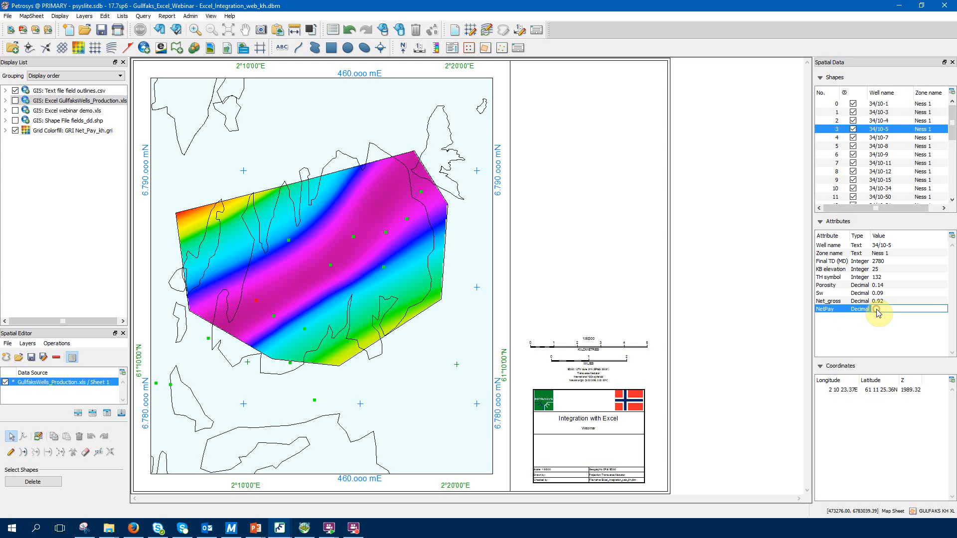
left_click(426, 367)
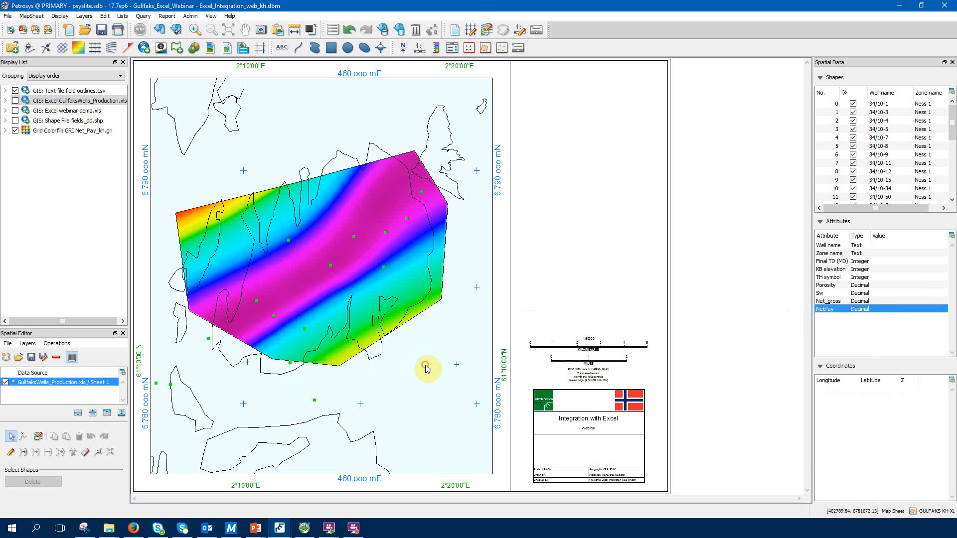
- Start the Back Interpolate operation with the Petrosys grid file Net_Pay_kh.gri as its source
left_click(57, 344)
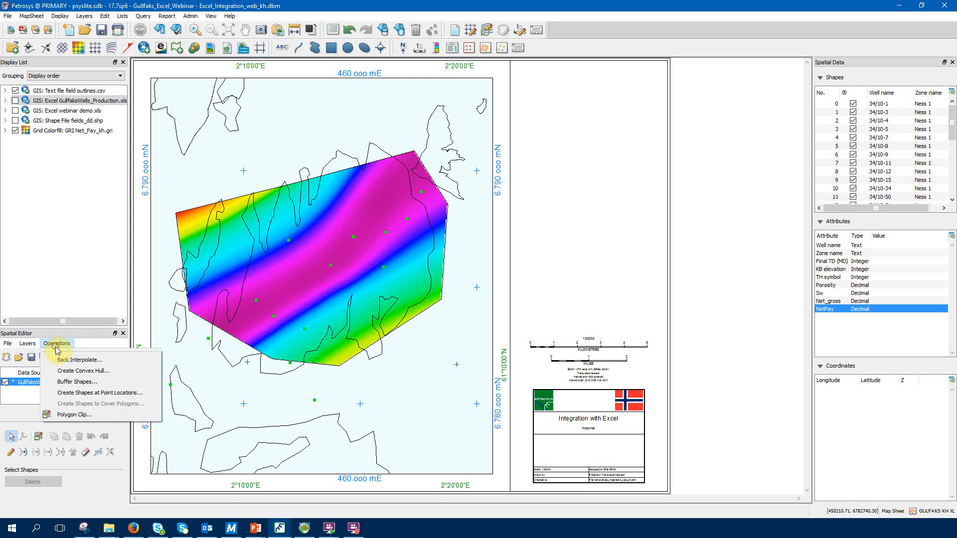
left_click(63, 361)
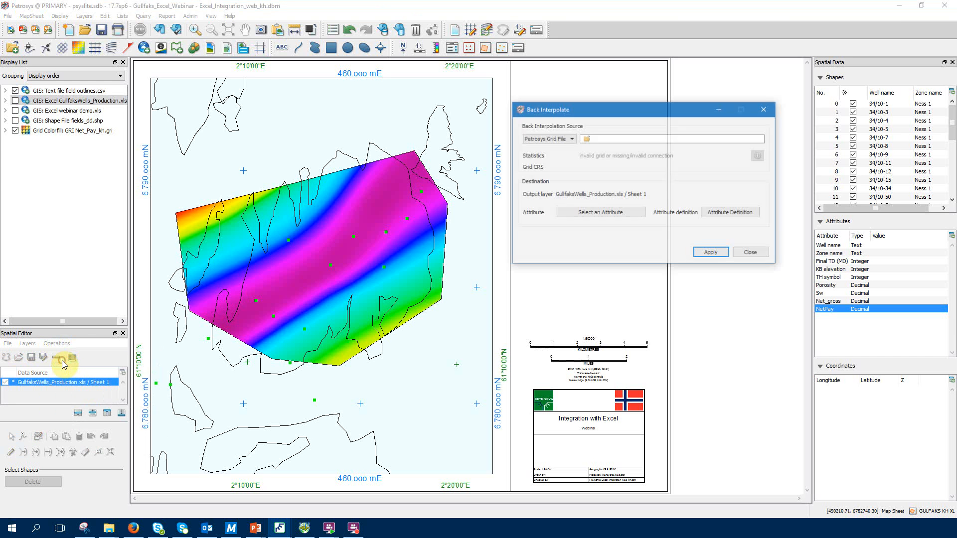
left_click(588, 139)
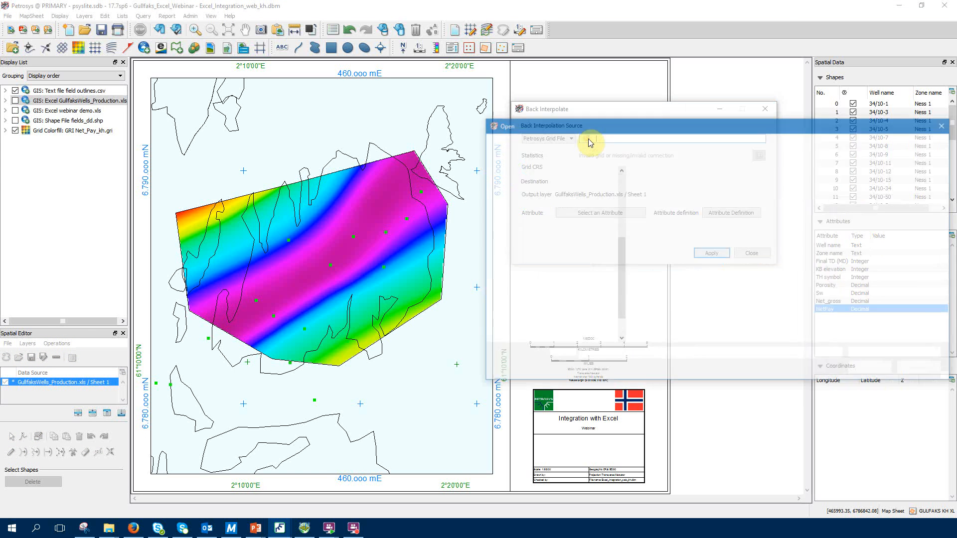
left_click(652, 260)
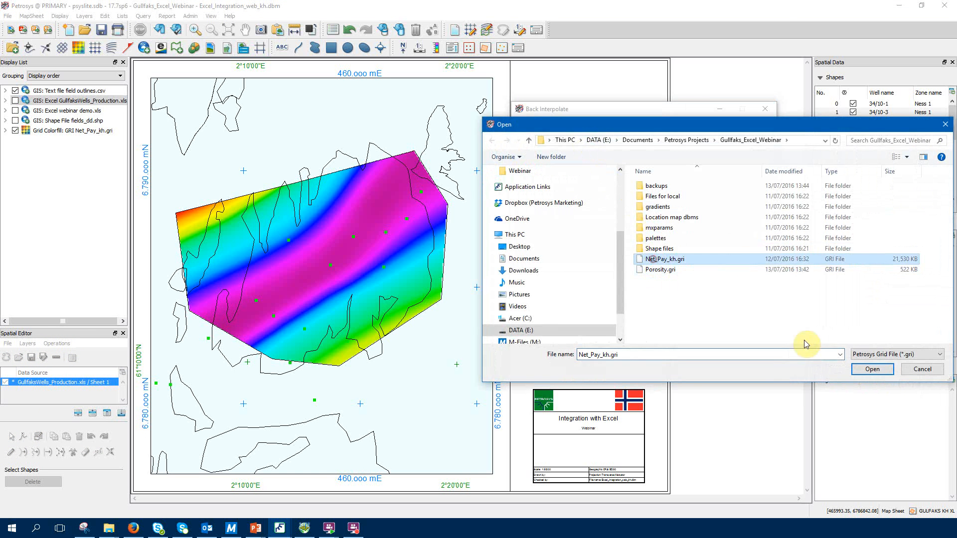
left_click(865, 369)
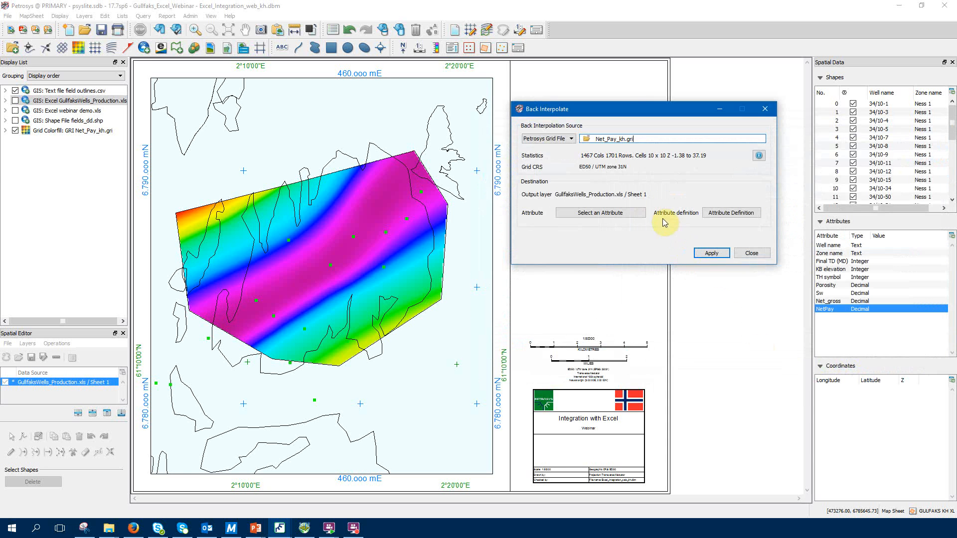
- Choose NetPay as the destination attribute and apply the back interpolation to the production wells
left_click(615, 213)
left_click(558, 351)
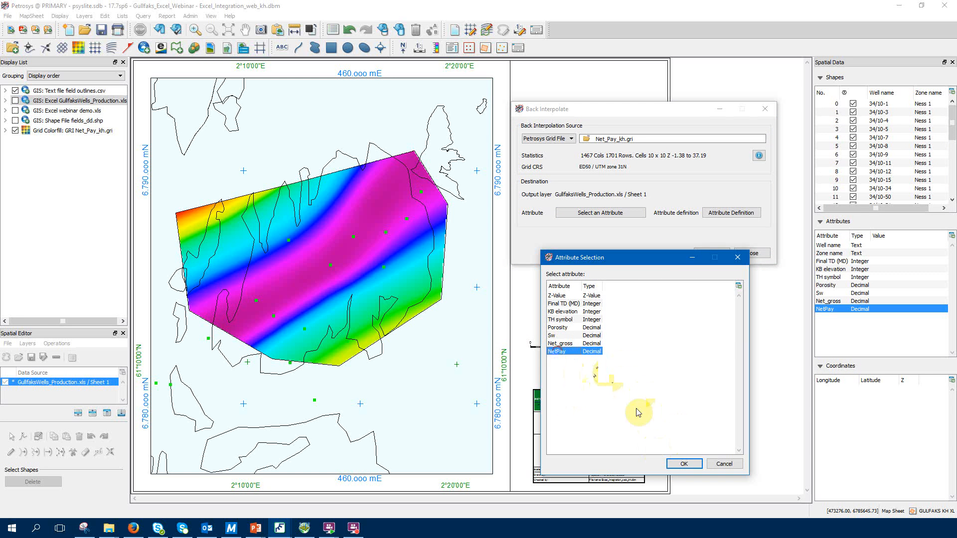
left_click(690, 465)
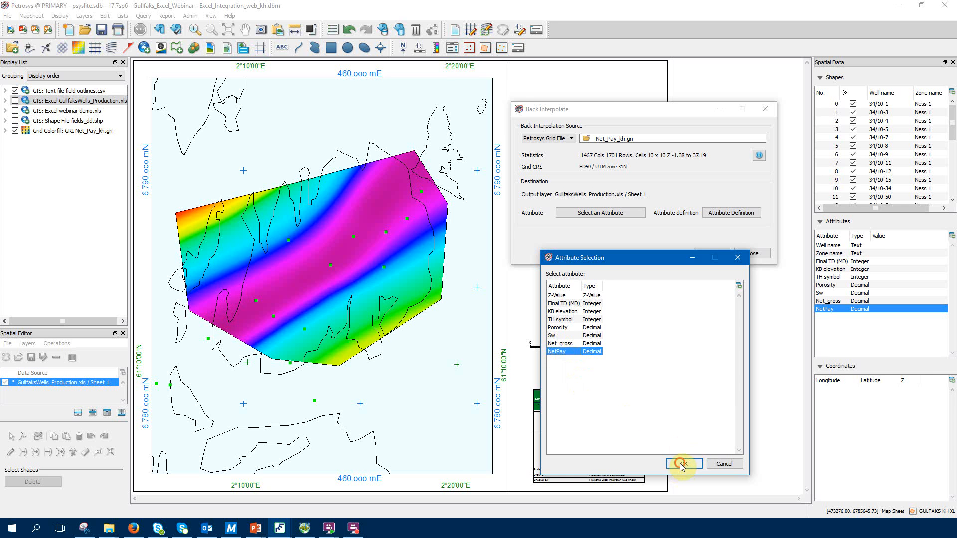
left_click(712, 254)
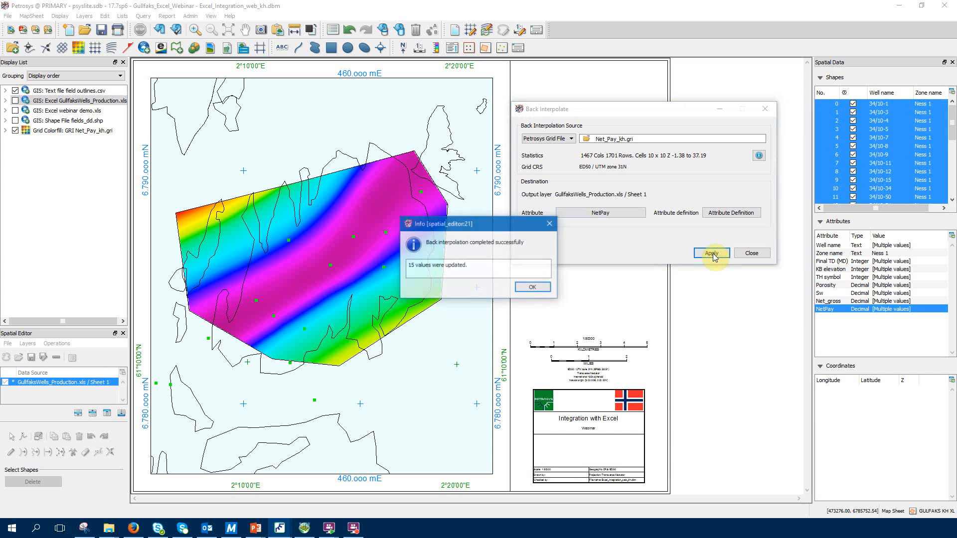
- Close the Back Interpolate operation and check the NetPay values of wells 34/10-5 and 34/10-4
left_click(527, 292)
left_click(752, 253)
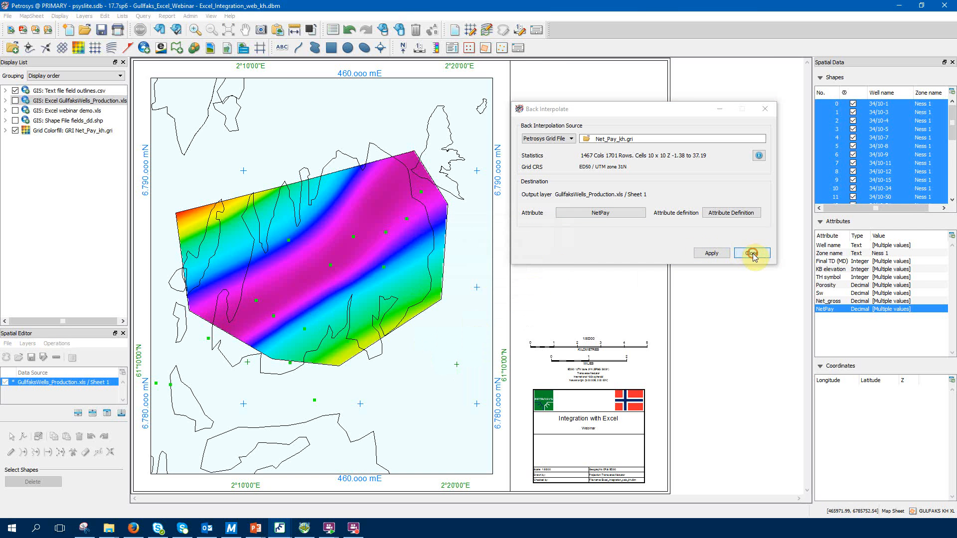
left_click(257, 301)
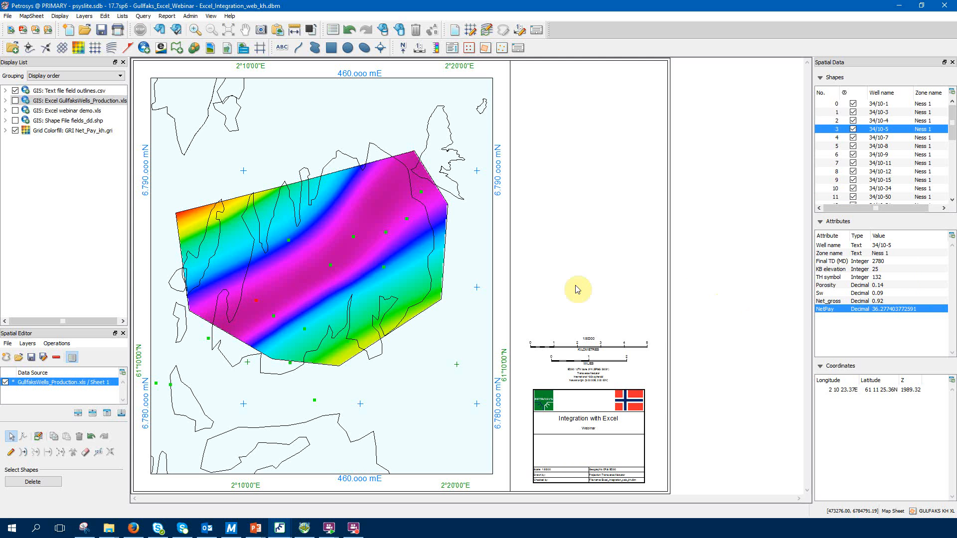
left_click(338, 266)
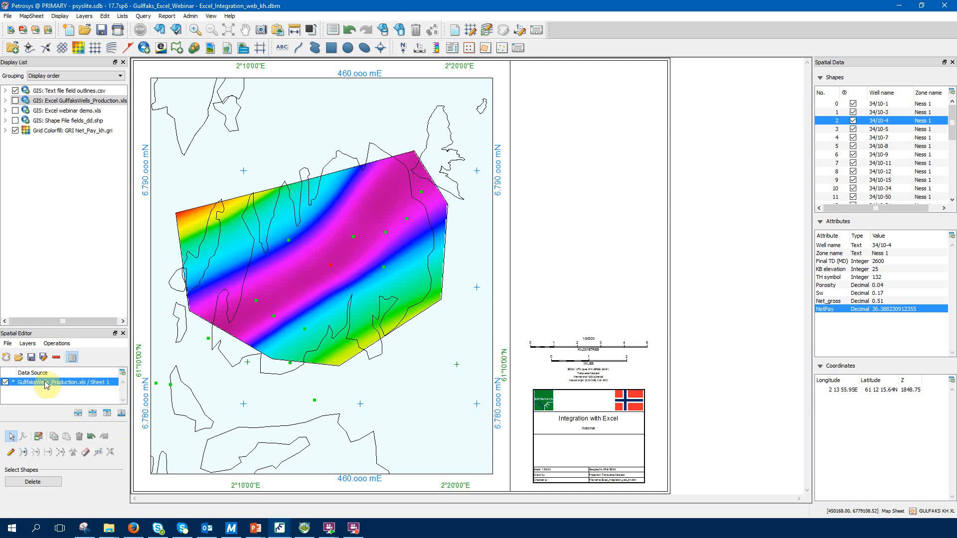
- Create a fully defined feature class in a new Excel file named Proposed Wells with a worksheet called Sheet1
left_click(8, 359)
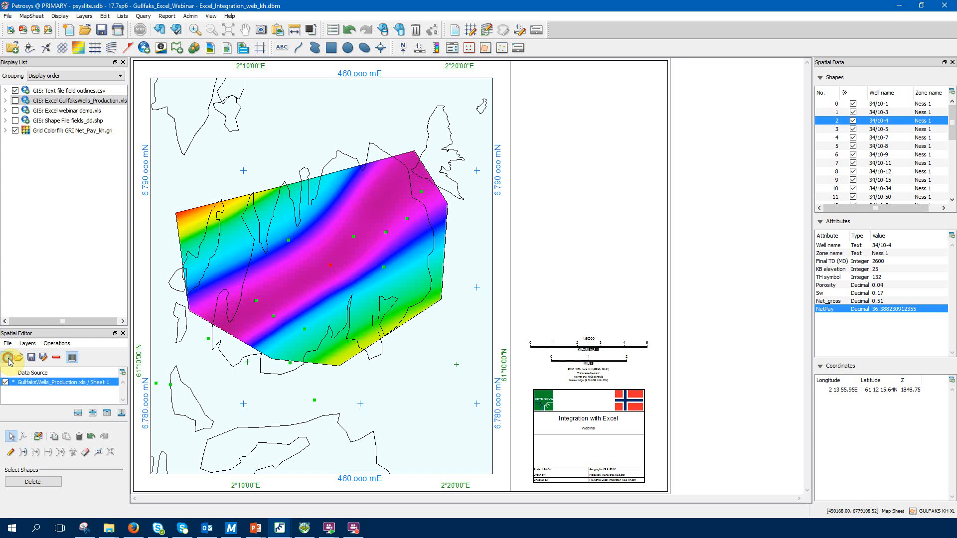
left_click(192, 261)
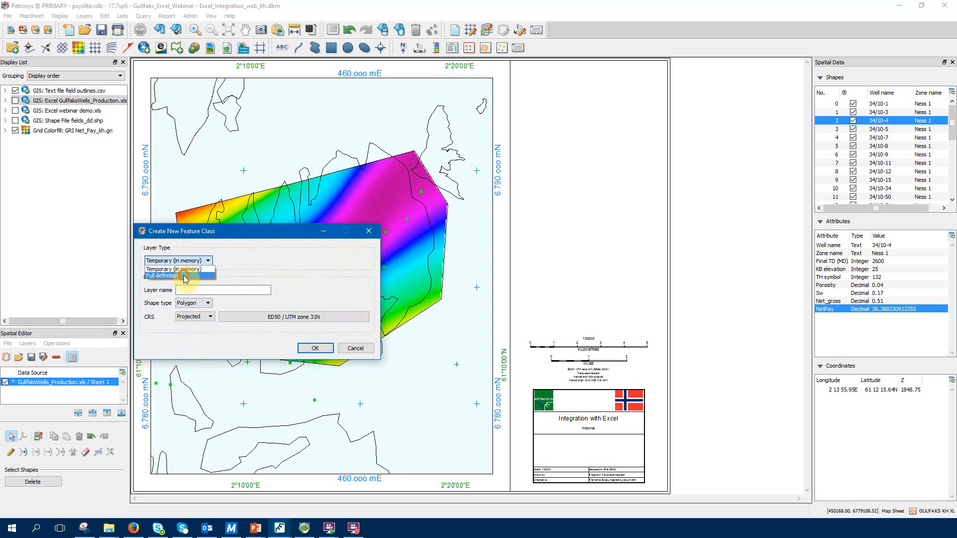
left_click(188, 275)
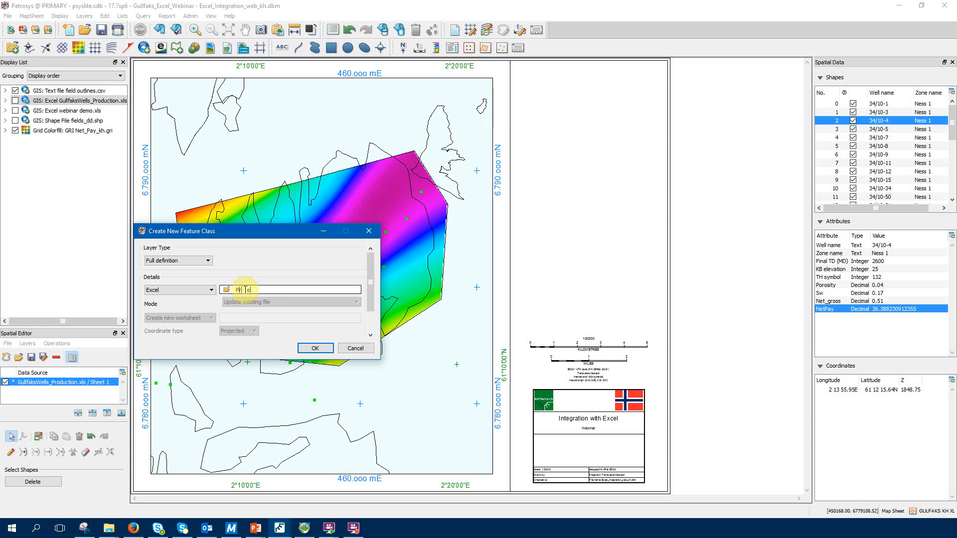
left_click(246, 290)
type("Proposed Wells")
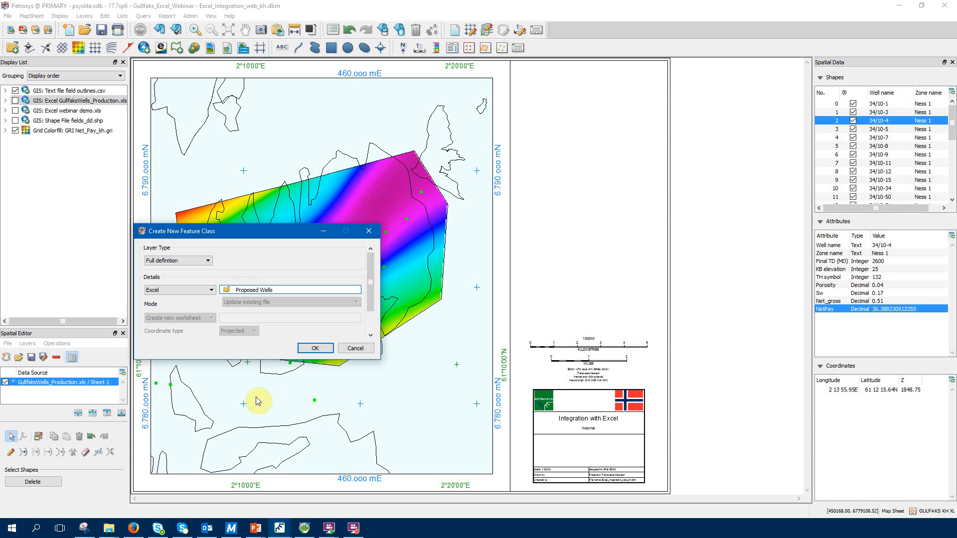
key("Tab")
left_click(277, 318)
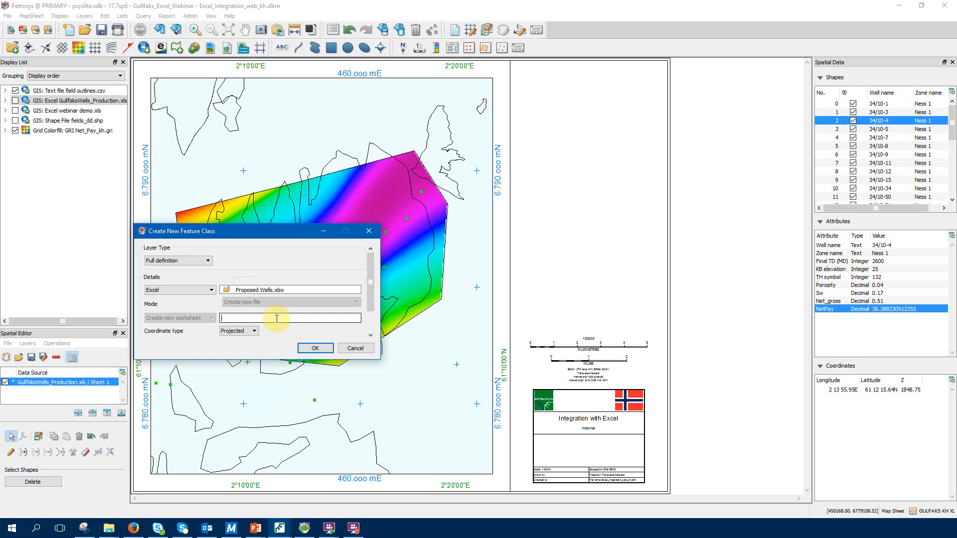
type("Sheet1")
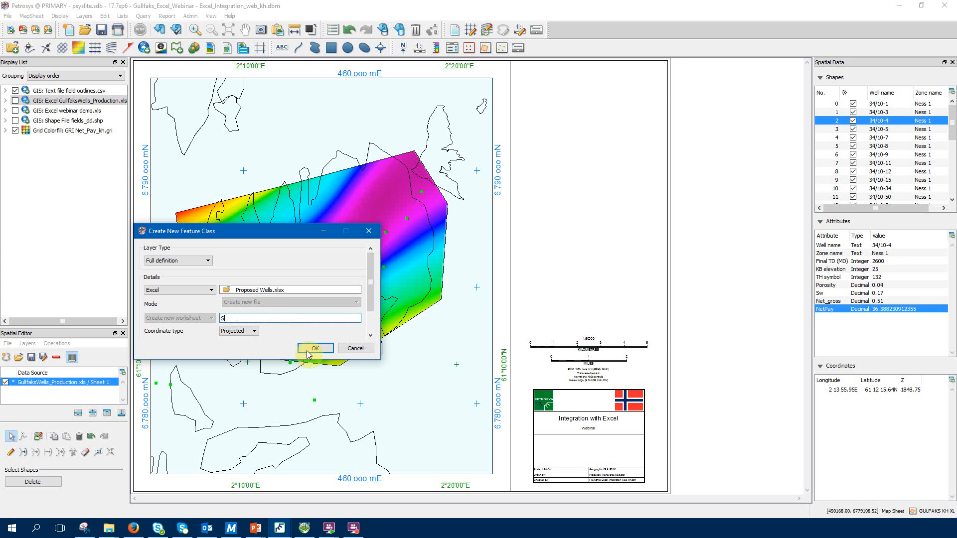
left_click(311, 348)
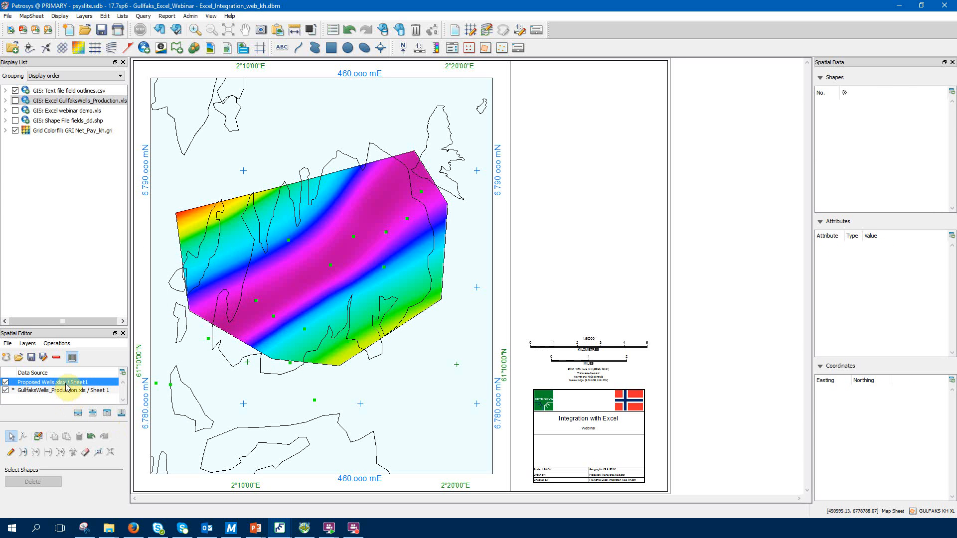
- Hide the production wells layer in the Spatial Editor and place two proposed well points along the magenta band of the net pay grid
left_click(5, 390)
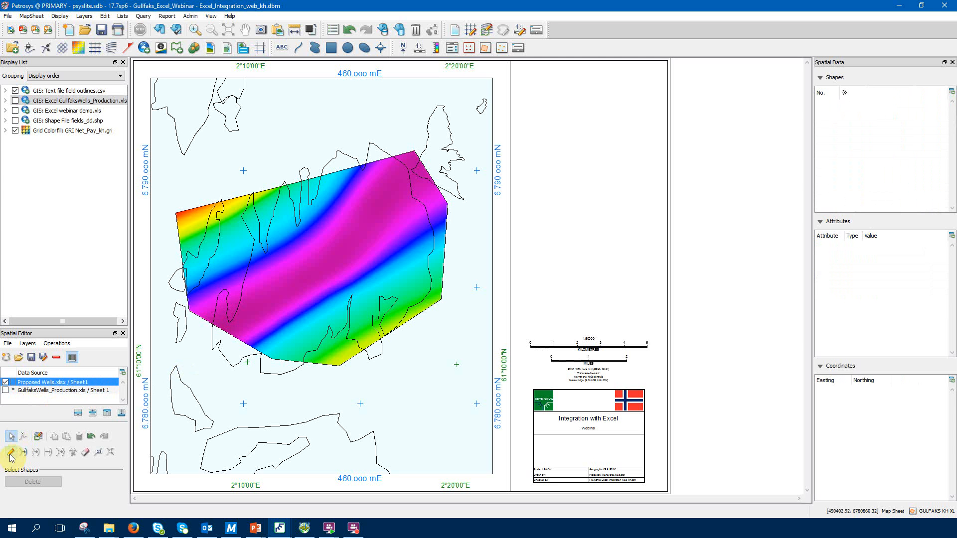
left_click(10, 452)
left_click(274, 309)
left_click(336, 256)
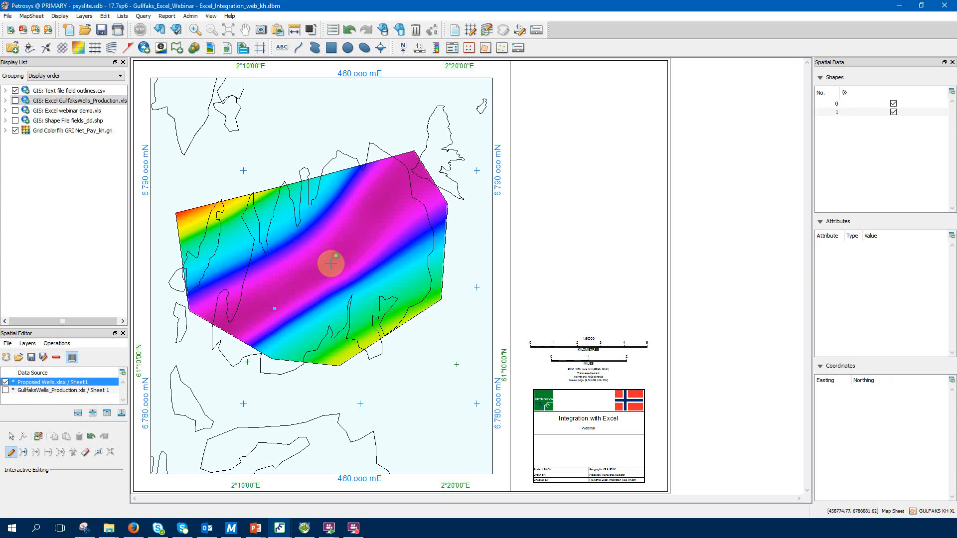
- Erase the proposed well points from the Proposed Wells layer
left_click(85, 452)
left_click(334, 257)
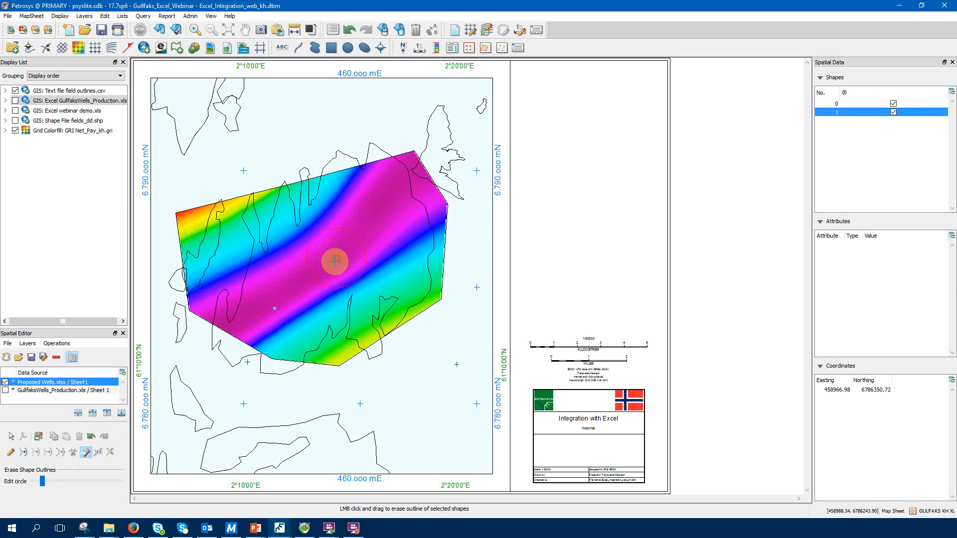
left_click(336, 258)
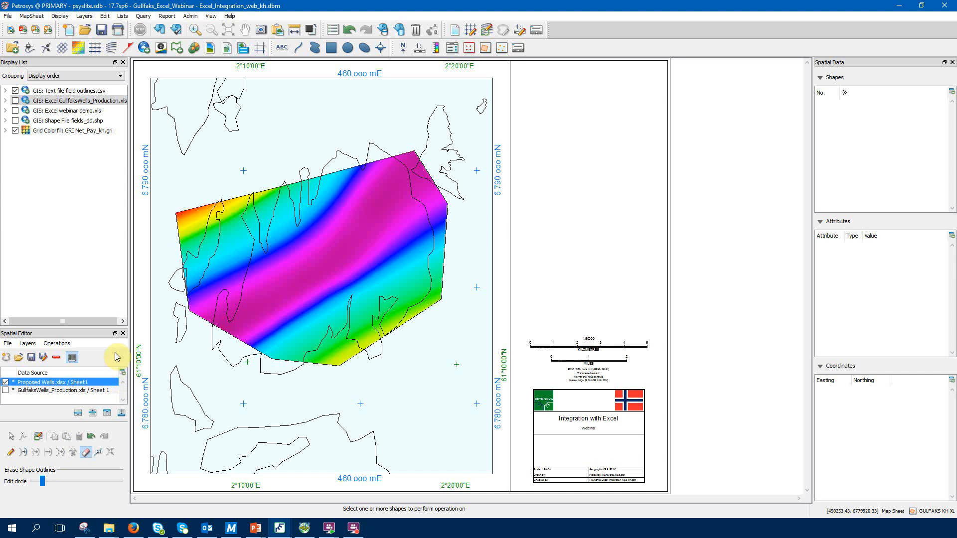
- Close the Spatial Editor, discarding the unsaved changes to both the production wells and Proposed Wells layers
left_click(123, 333)
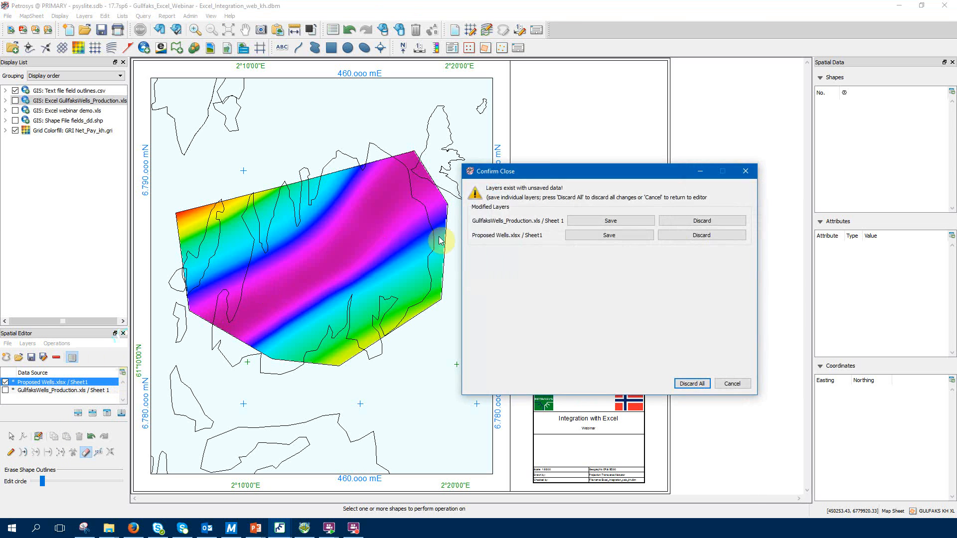
left_click(684, 220)
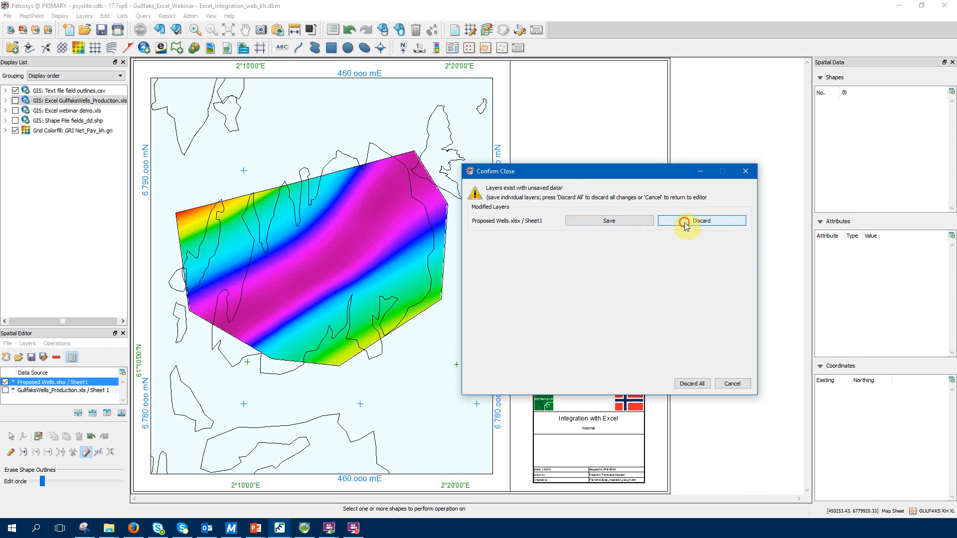
left_click(684, 221)
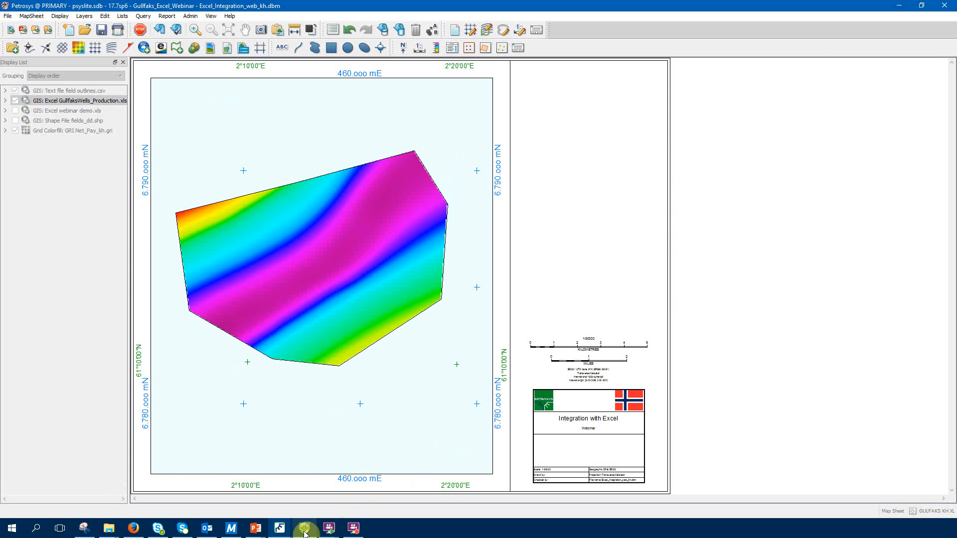
- Switch to Surface Modeling and open the Create grid task to examine its Excel input data and Porosity.gri output grid
left_click(279, 528)
left_click(369, 491)
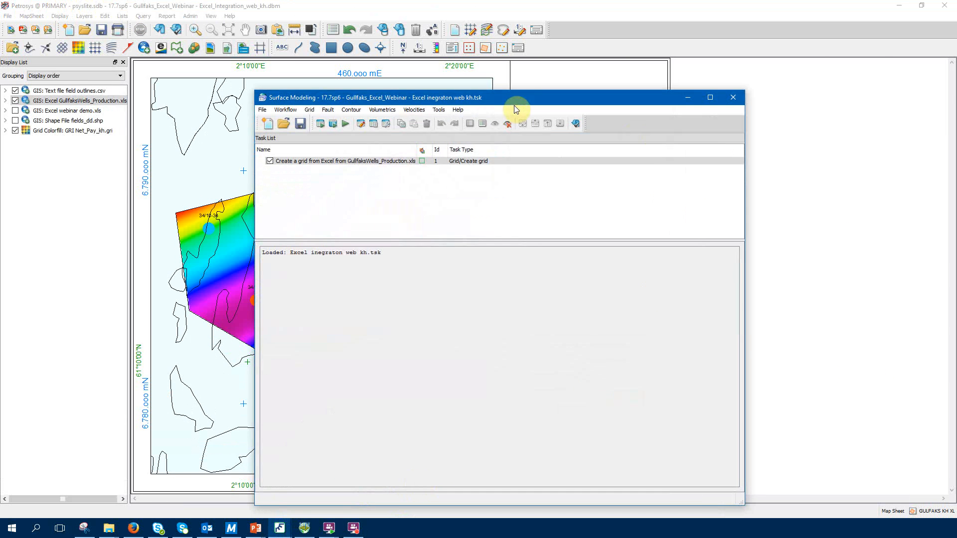
left_click_drag(468, 100, 613, 73)
left_click(538, 137)
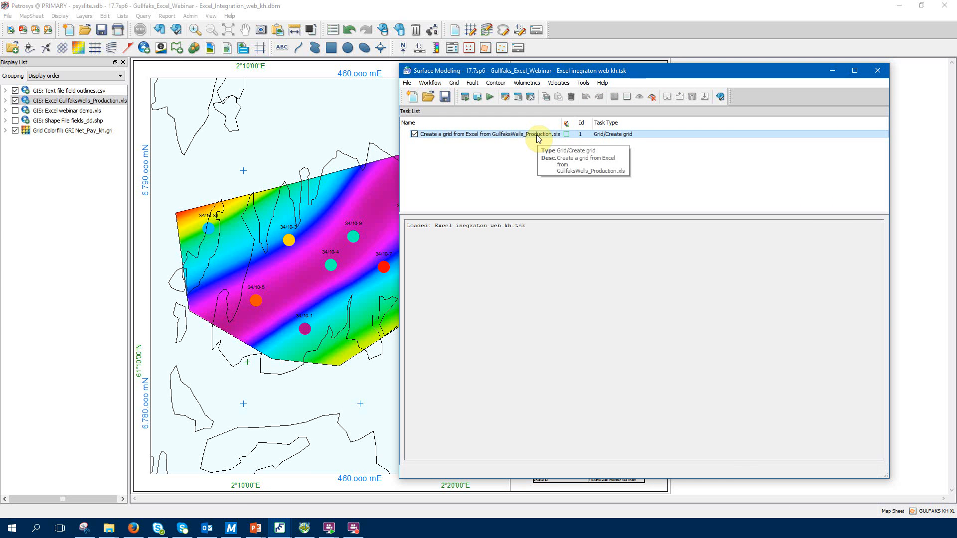
left_click(538, 136)
double_click(537, 137)
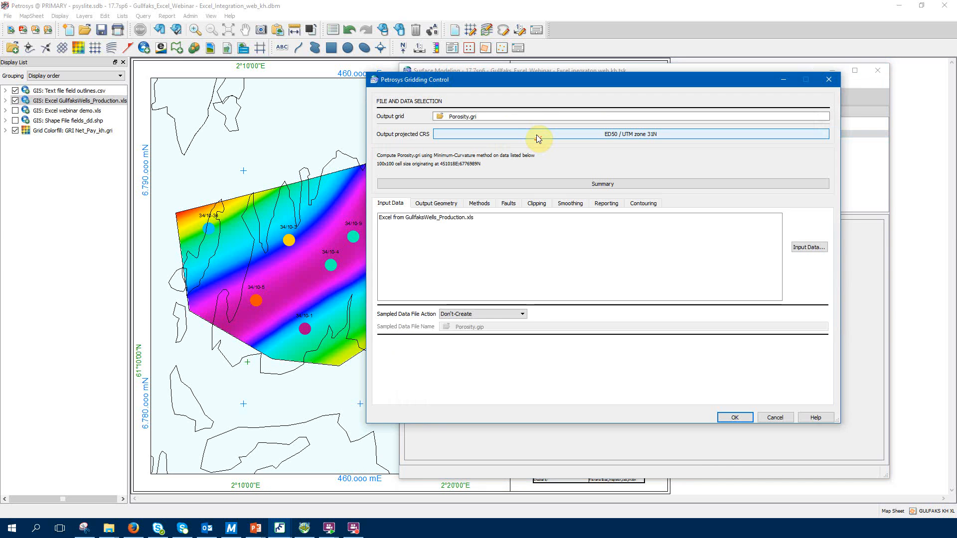
left_click_drag(523, 82, 567, 114)
left_click(505, 250)
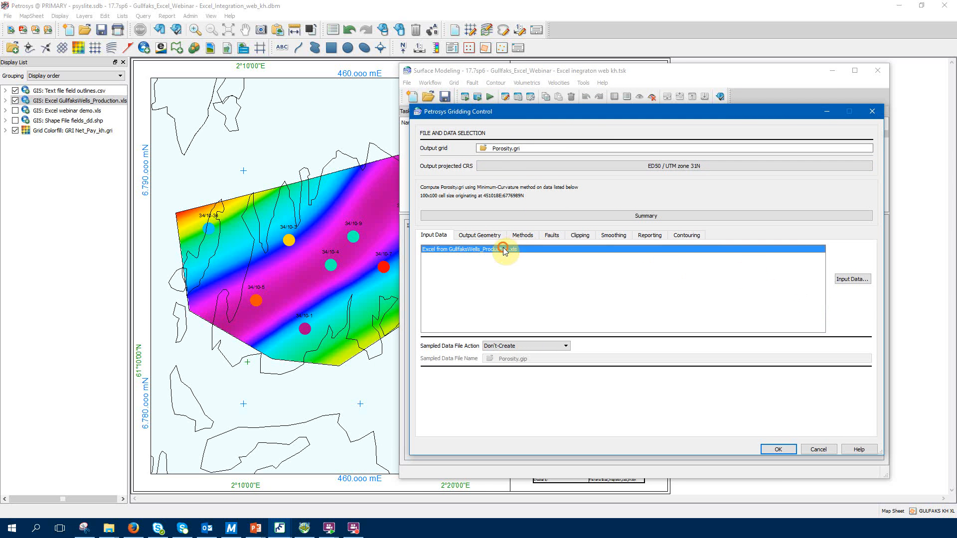
double_click(512, 149)
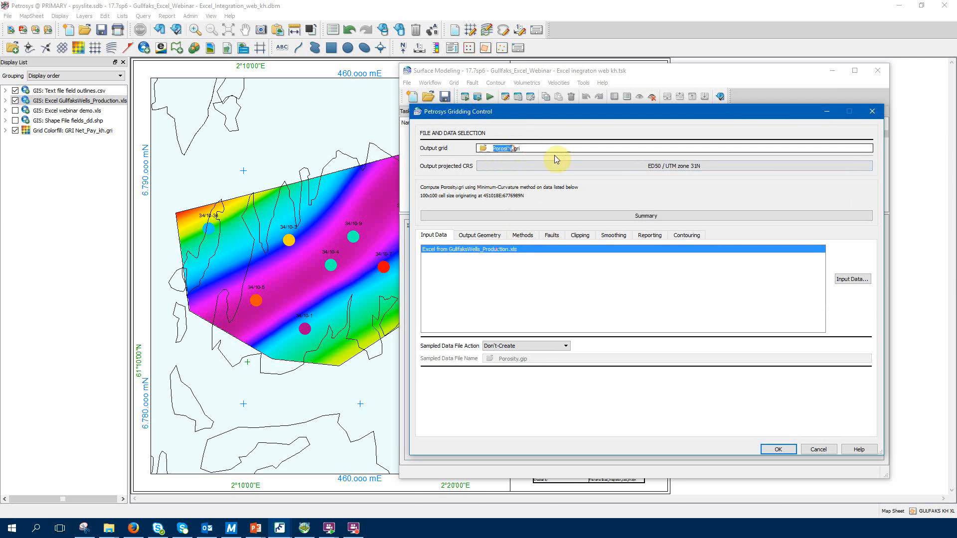
- Start adding an Excel point data source to the gridding input, using GullfaksWells_Production.xls from the project folder
left_click(845, 279)
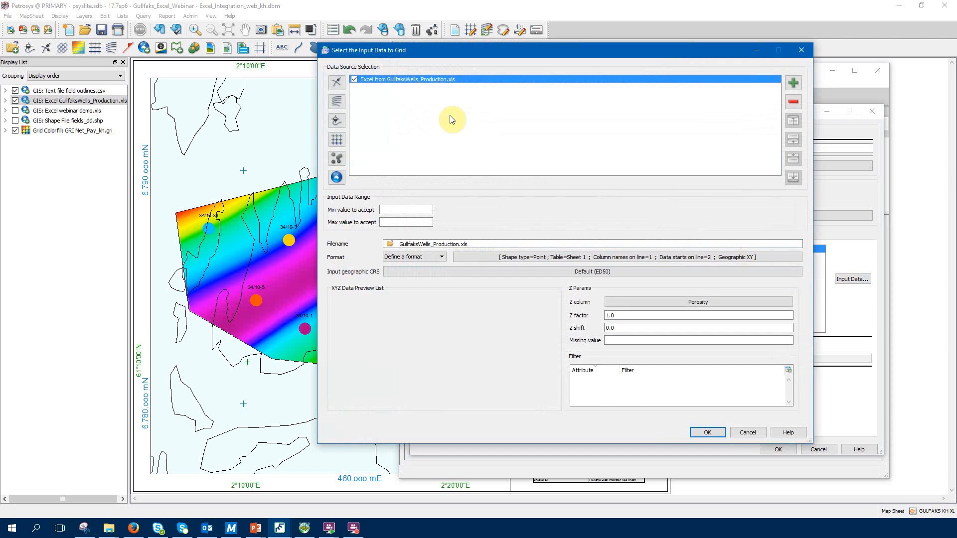
left_click(793, 83)
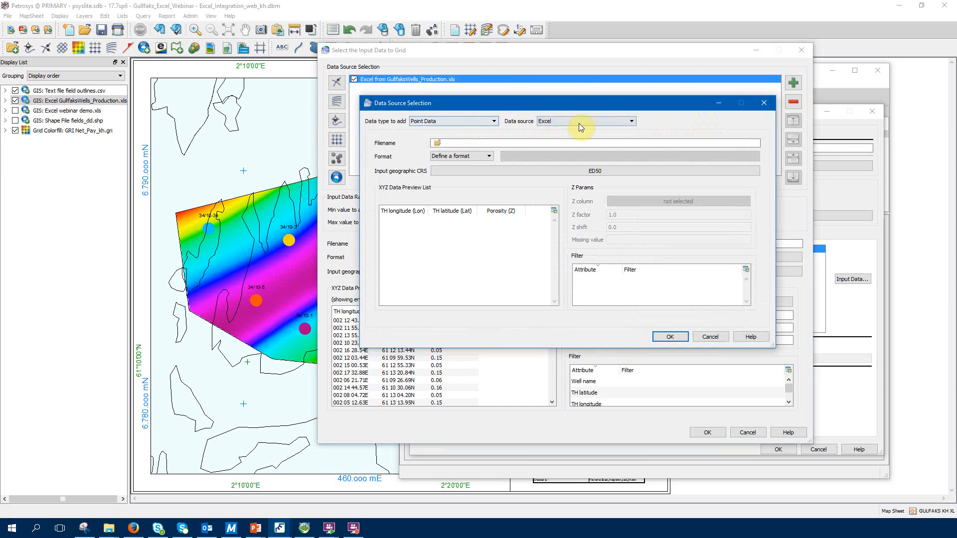
left_click(121, 525)
left_click(158, 499)
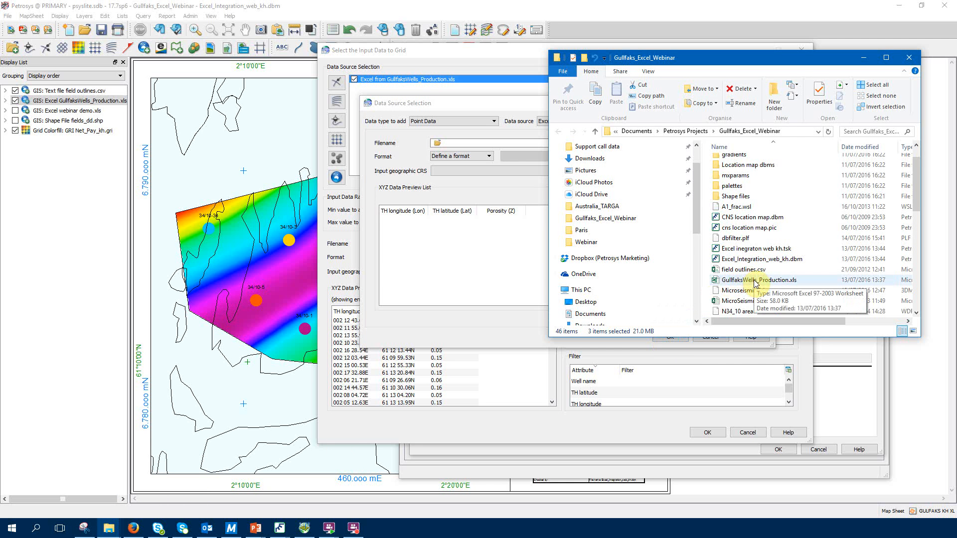
left_click_drag(754, 282, 453, 145)
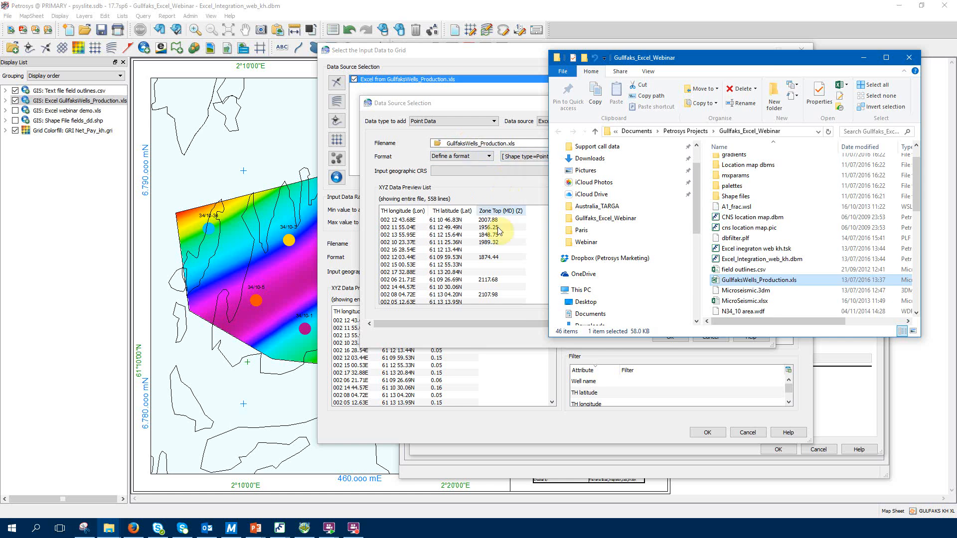
- Choose Porosity as the Z column of the new Excel data source
left_click(496, 242)
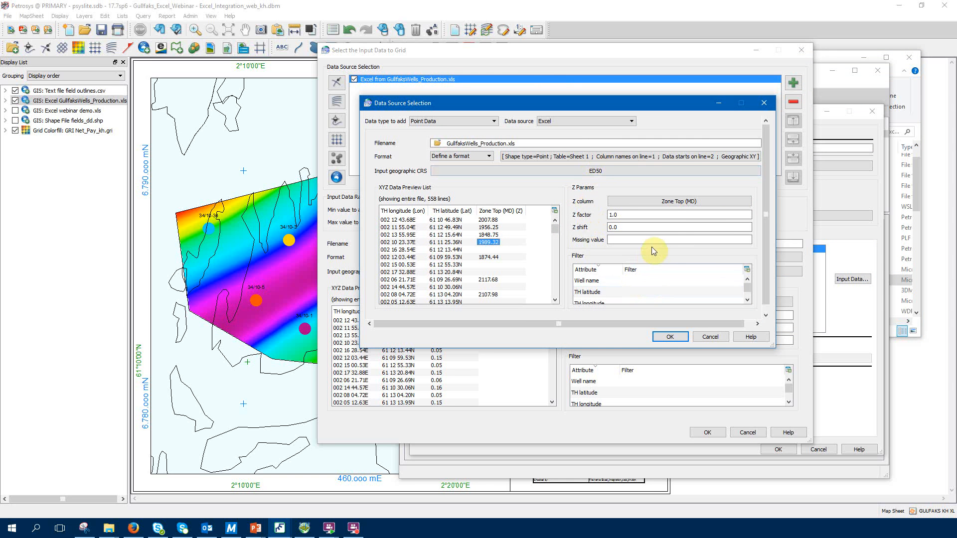
left_click(692, 202)
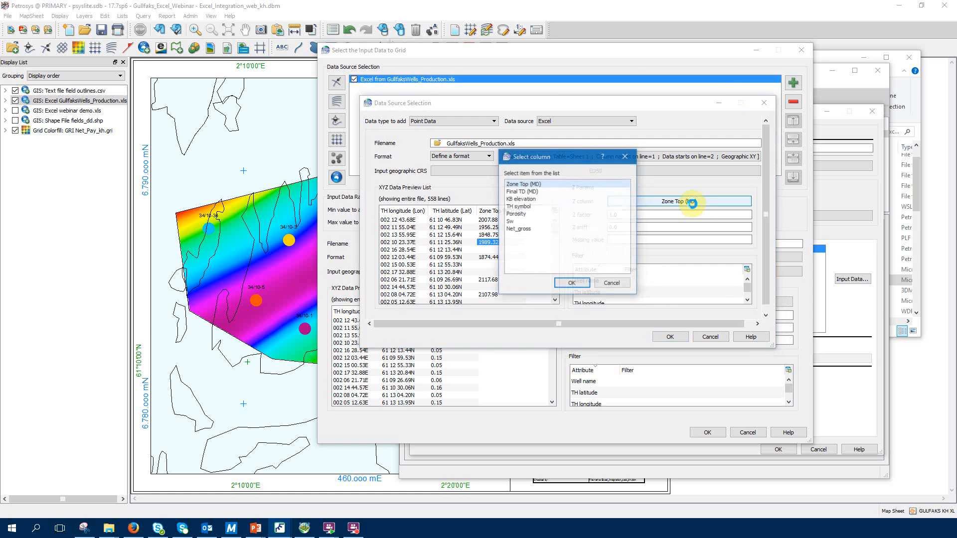
left_click(523, 215)
left_click(572, 283)
- Look through the attributes available for filtering, cancel the new data source and close the gridding task's settings
scroll(628, 291, "down", 2)
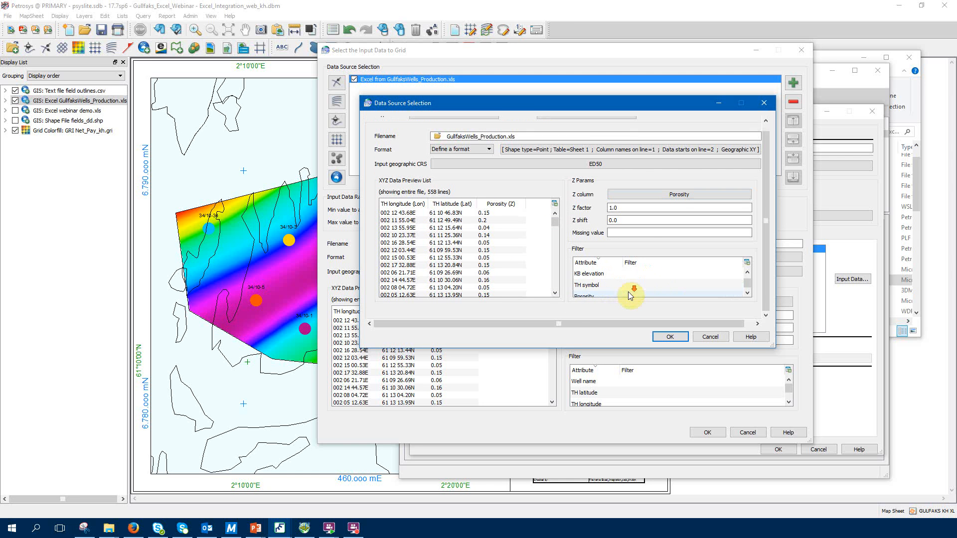
scroll(628, 291, "down", 2)
scroll(629, 295, "up", 3)
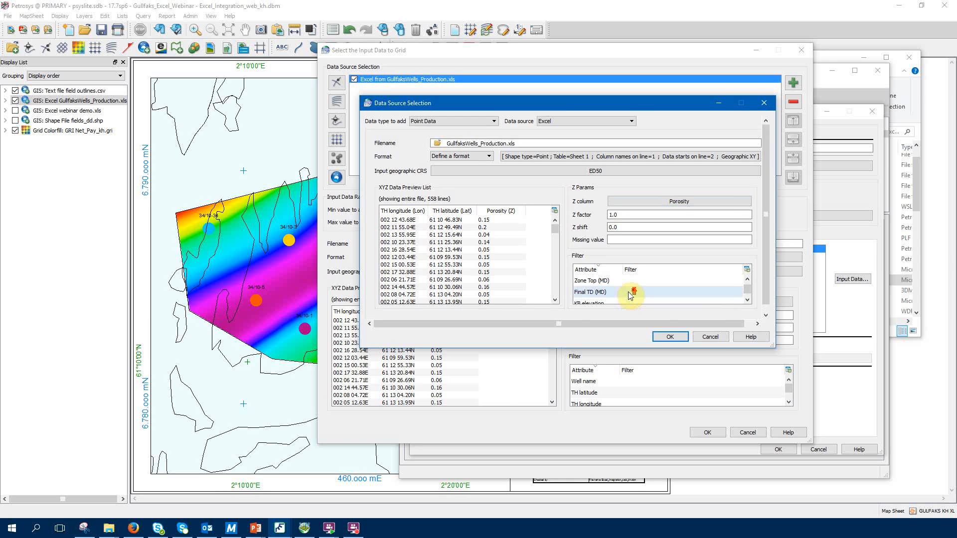
left_click(710, 337)
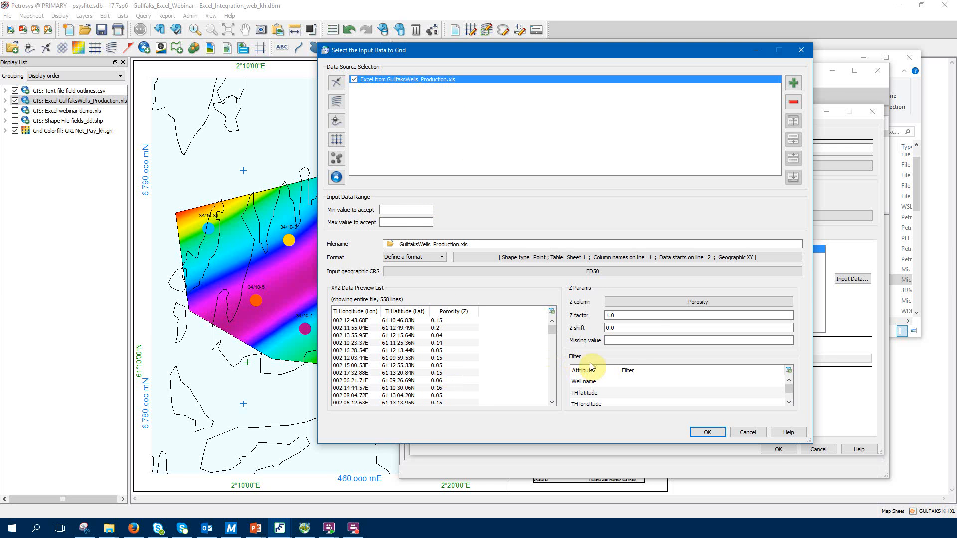
left_click(746, 437)
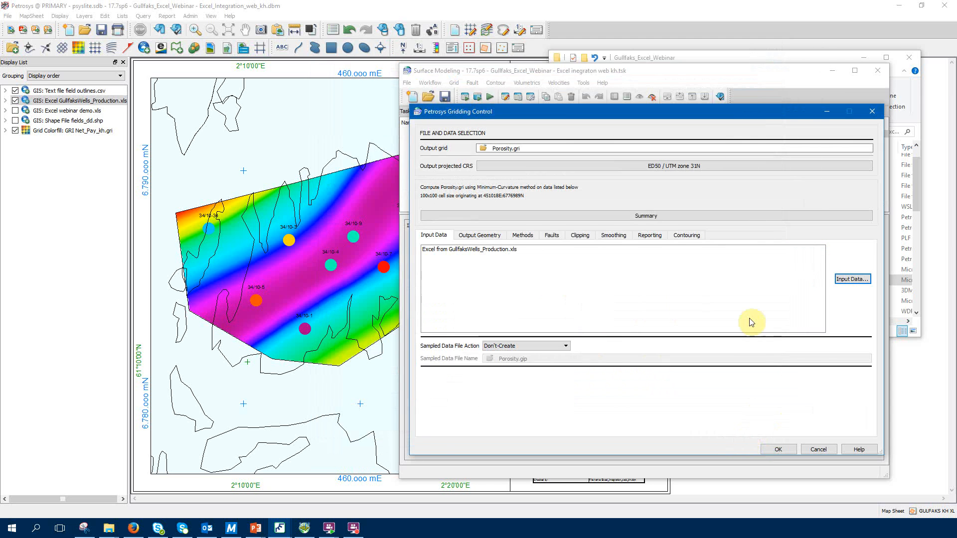
left_click(780, 446)
- Return to the map and display the Petrosys grid file Porosity.gri as a colorfill with the default display settings
left_click(594, 223)
left_click(275, 149)
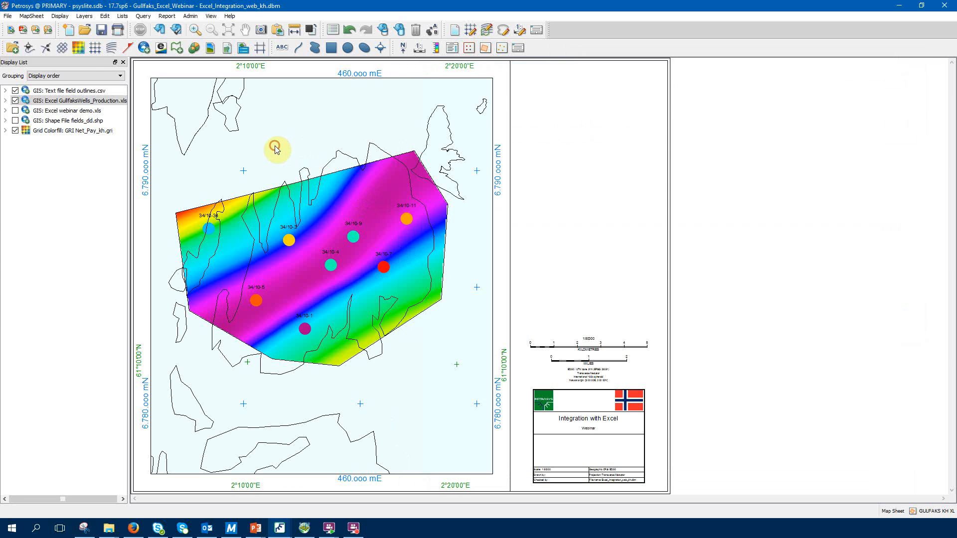
left_click(79, 47)
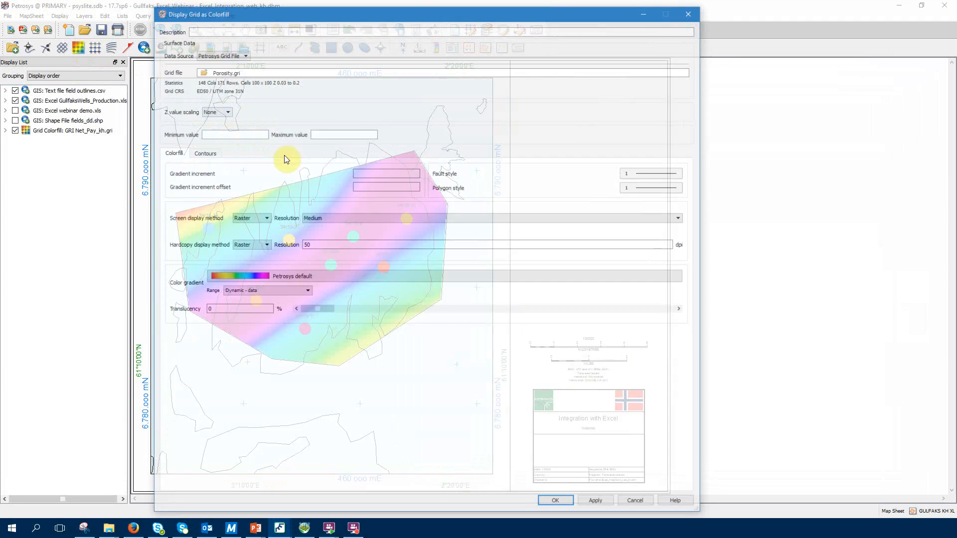
left_click(553, 501)
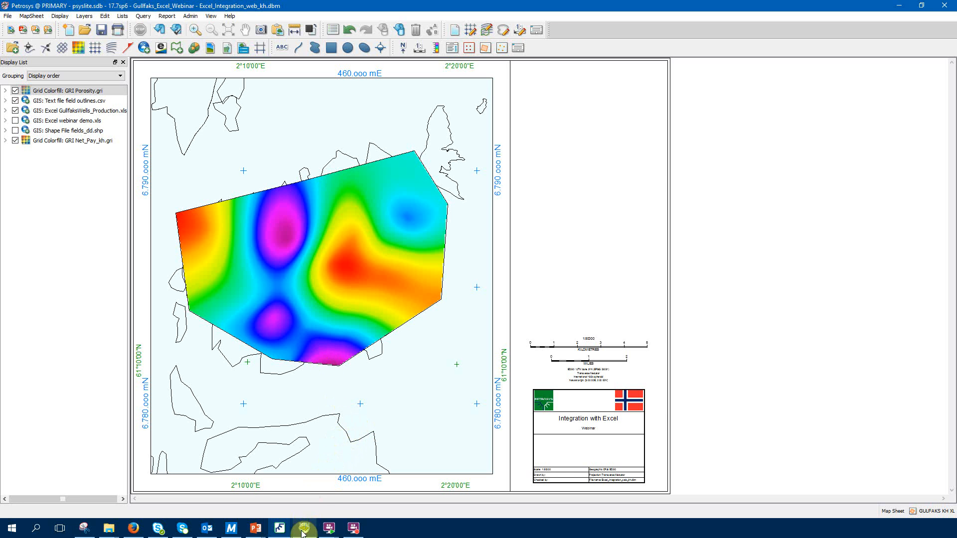
- Switch to the Petrosys 3D Viewer and hide and redisplay the Stage 1, Stage 2 and Stage 3 frac point layers one after another
mouse_move(303, 533)
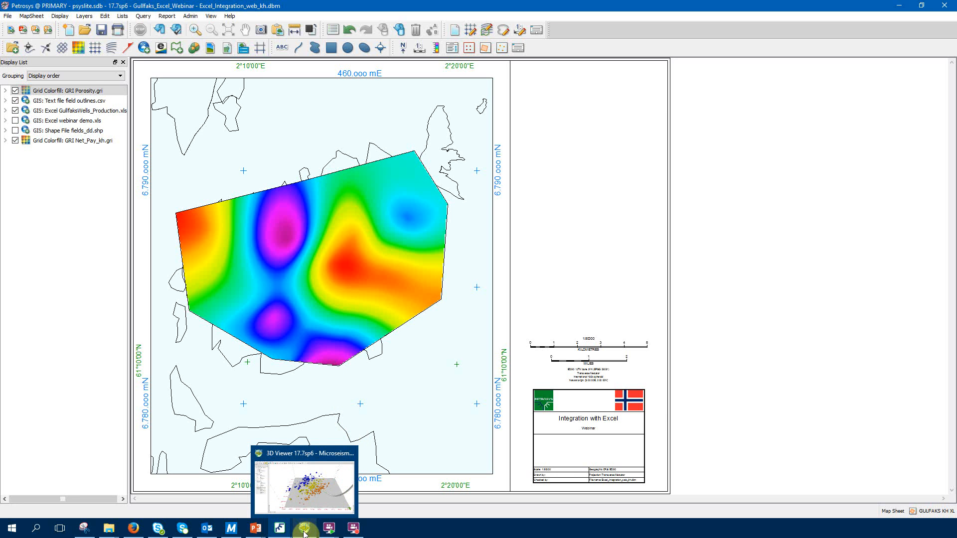
left_click(304, 532)
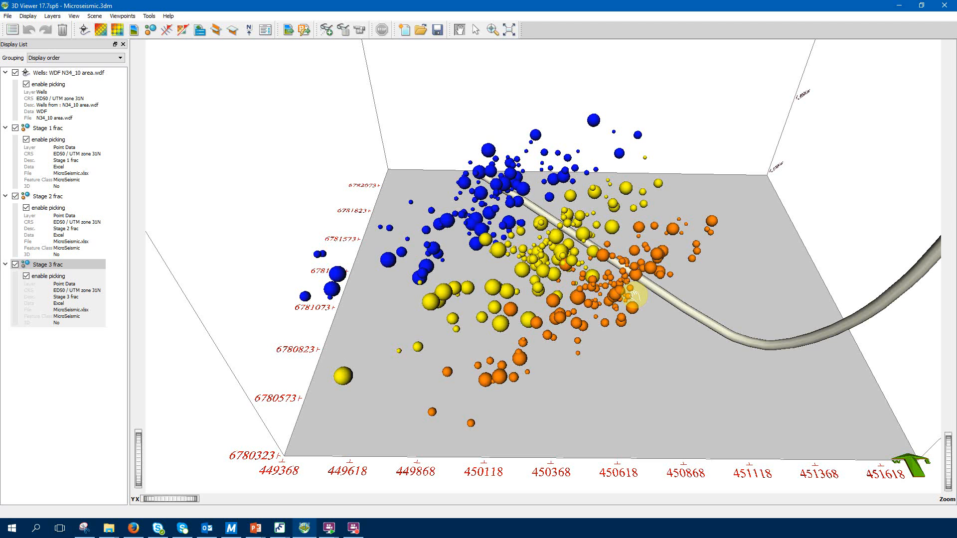
left_click(16, 130)
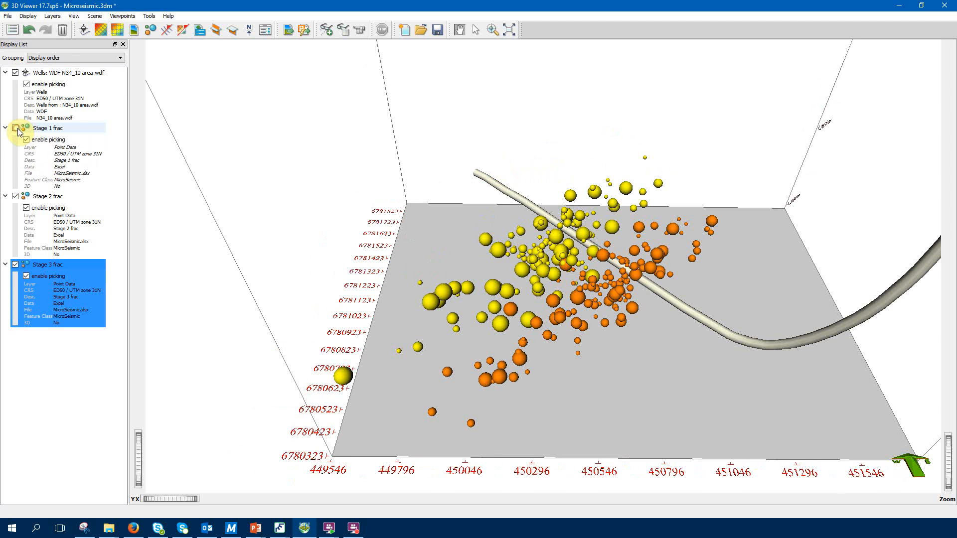
left_click(16, 129)
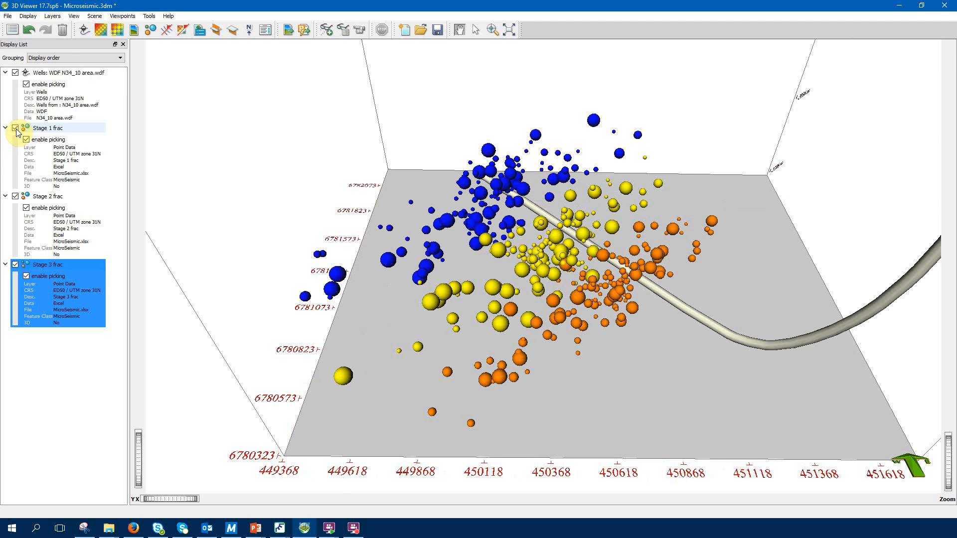
left_click(15, 197)
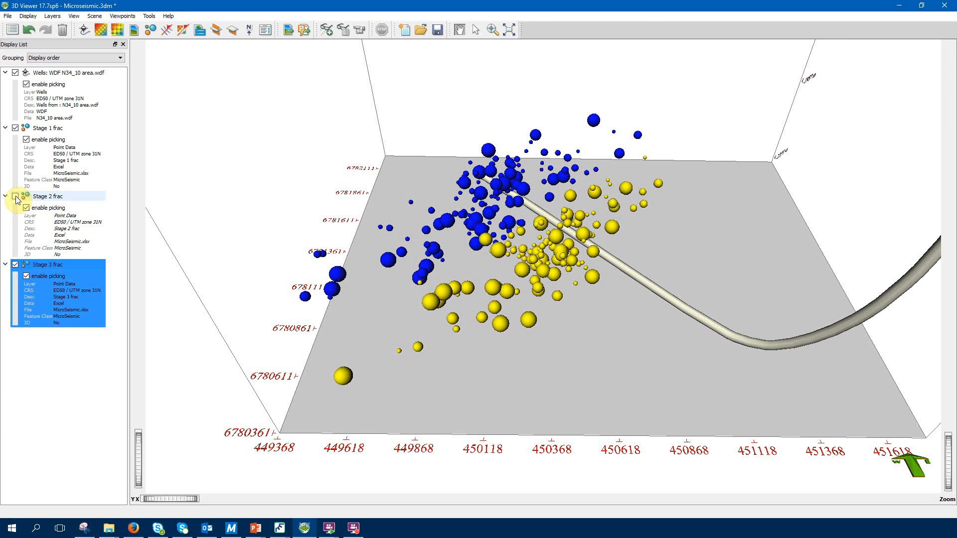
left_click(16, 197)
left_click(15, 266)
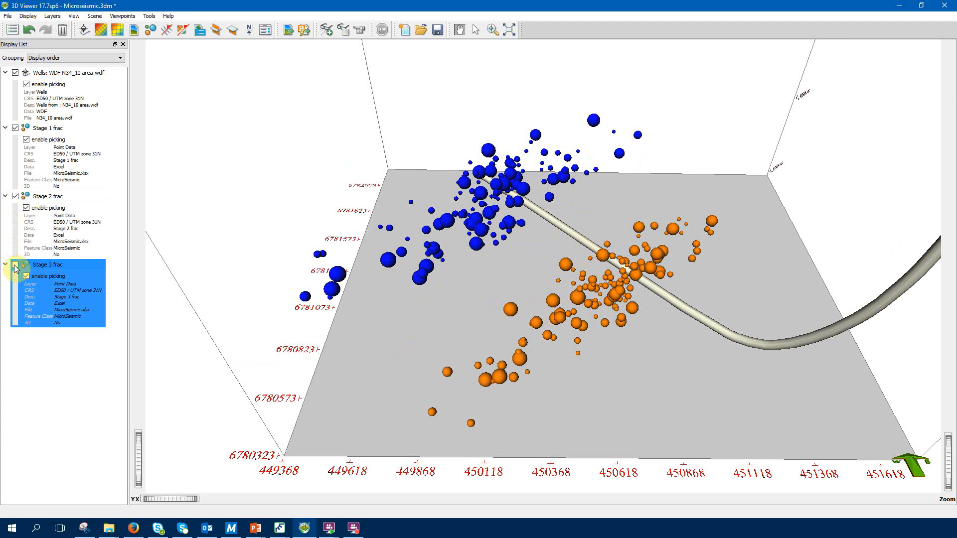
left_click(15, 265)
- Review the Stage 1 frac layer's Excel data source, symbol, color and size settings, and accept them
left_click(50, 128)
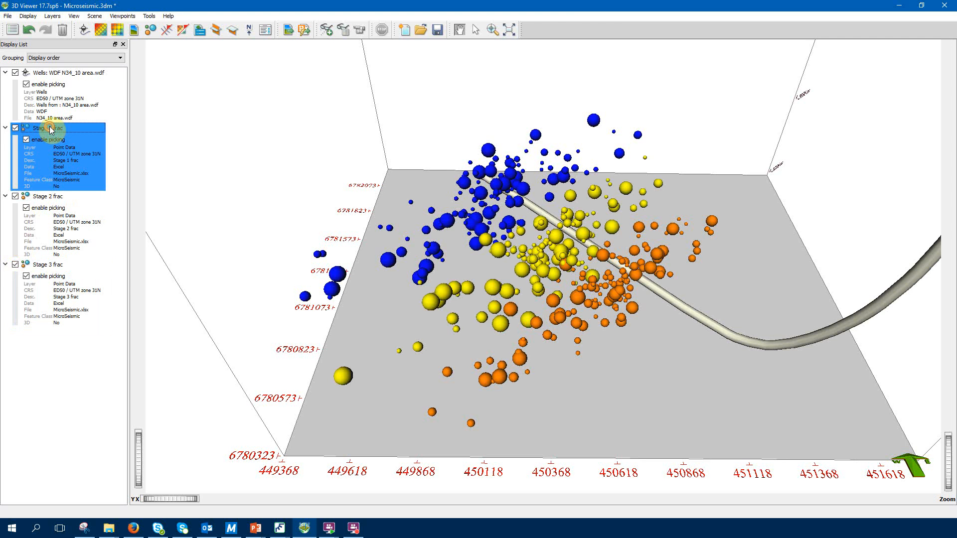
double_click(50, 128)
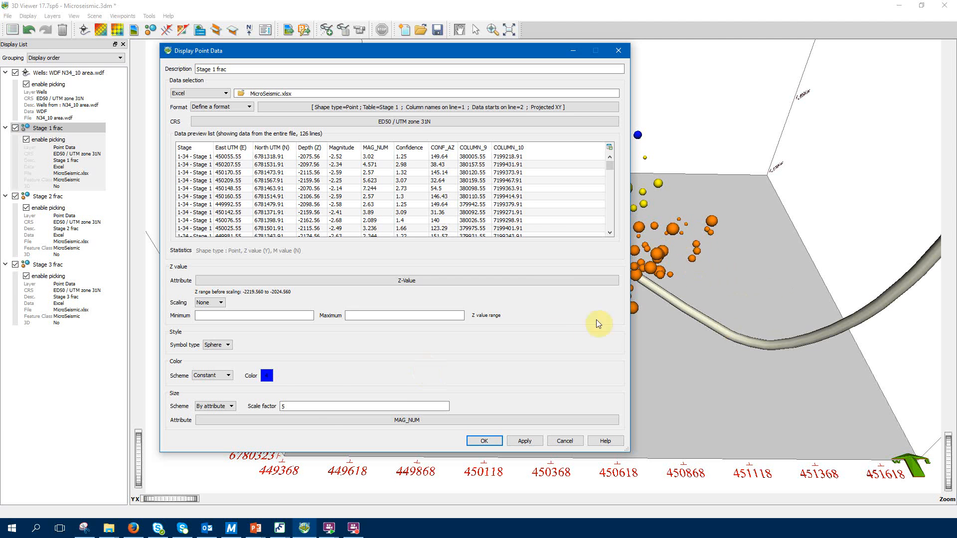
left_click(289, 405)
left_click(485, 441)
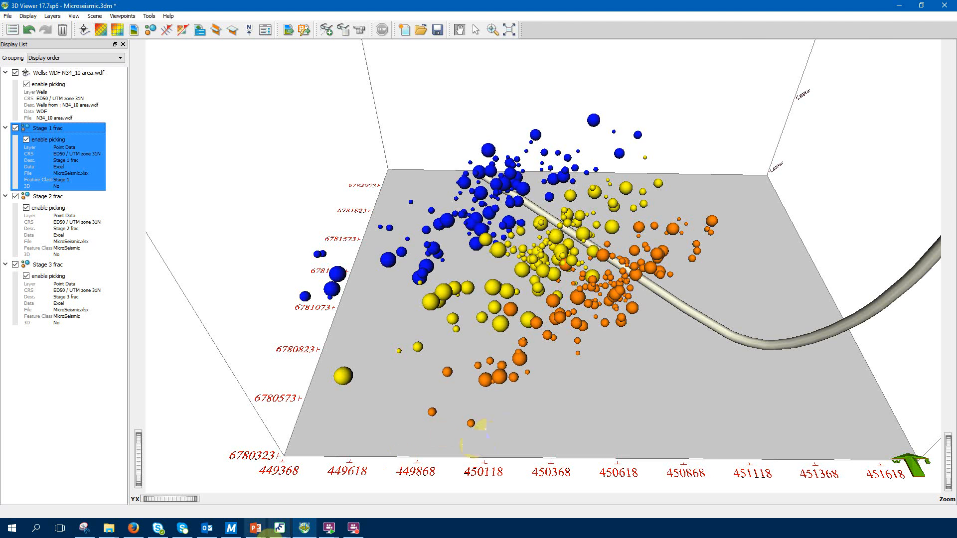
- Switch to the PowerPoint presentation, resume the slide show and advance from the Demo slide to Final Thoughts
left_click(255, 529)
left_click(313, 485)
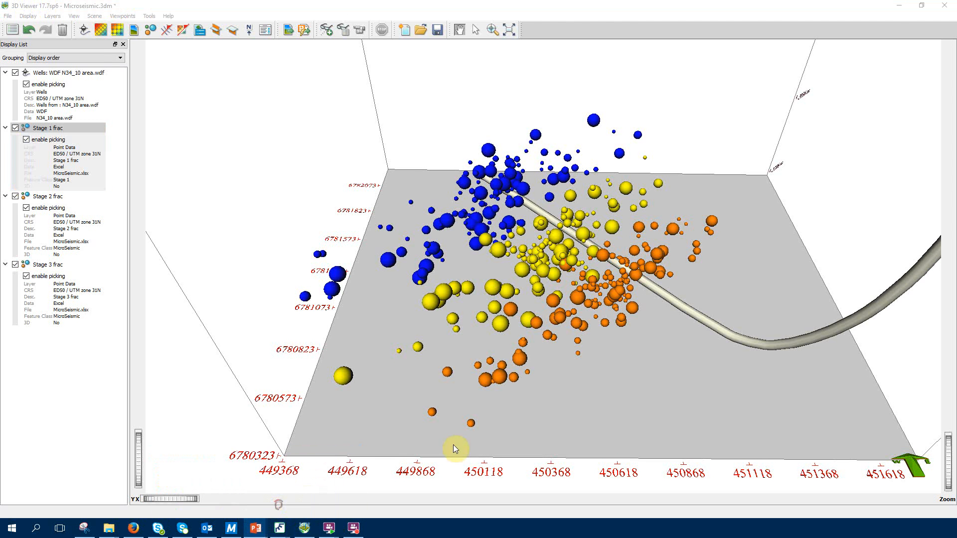
left_click(849, 515)
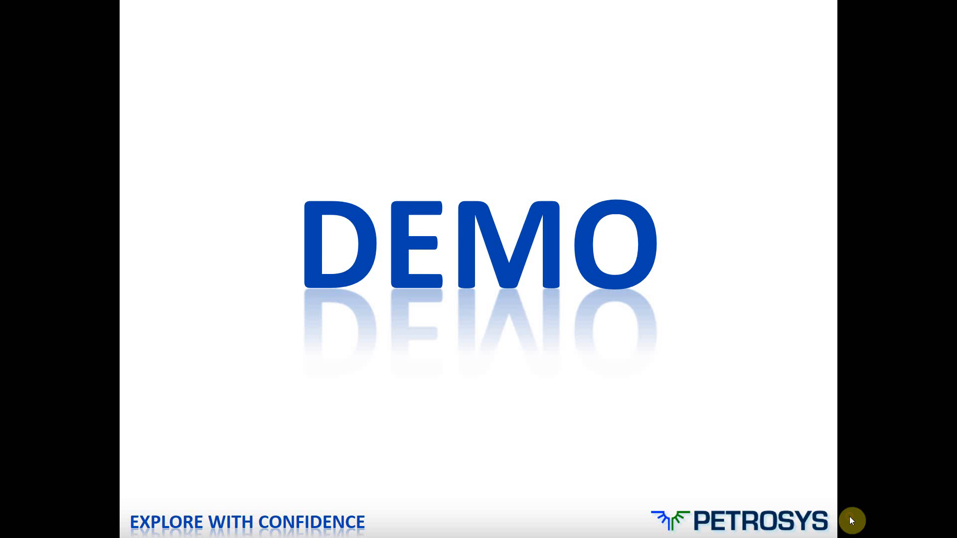
left_click(849, 516)
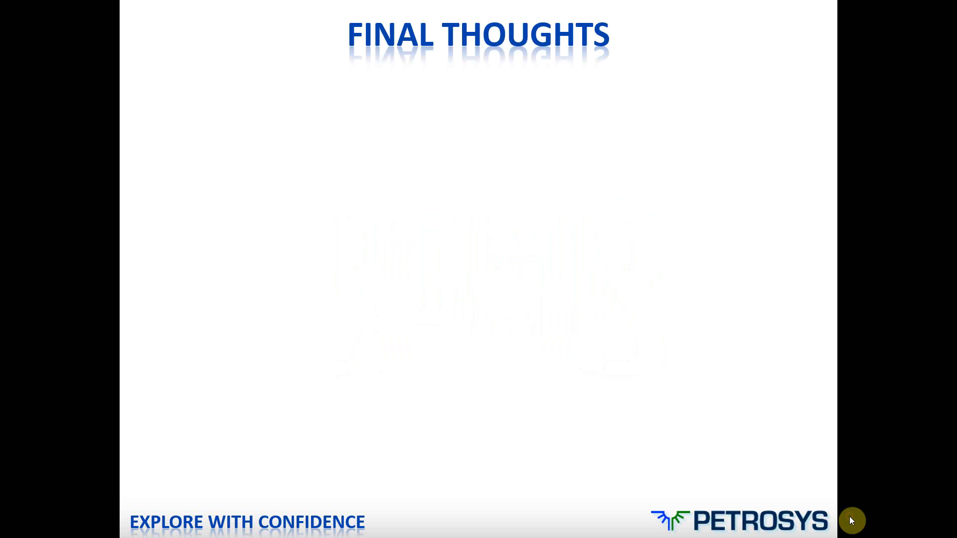